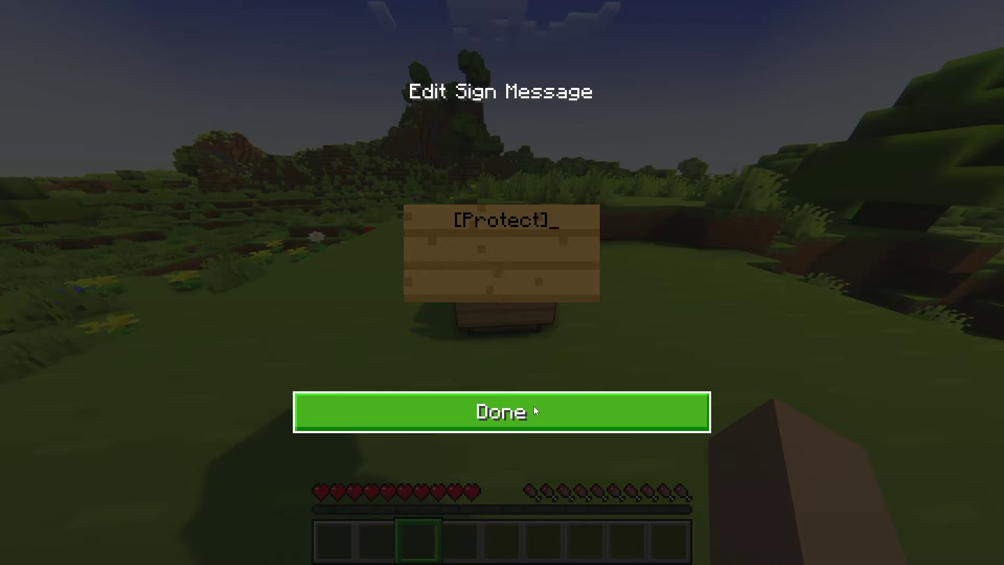
- Finish the chest sign reading [Protect] and submit the /ban command against the other player
{"action": "left_click", "coordinate": [534, 411]}
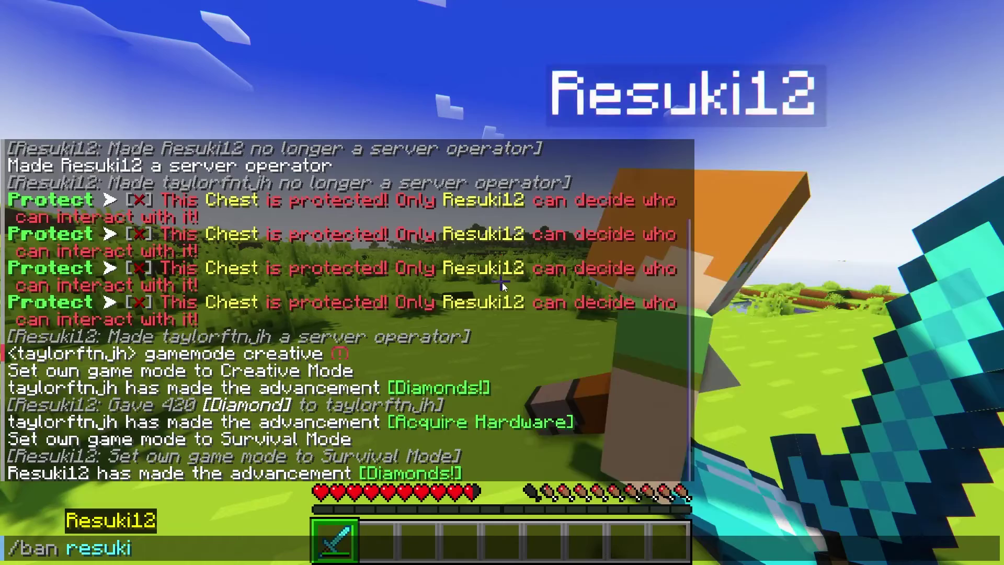
{"action": "key", "text": "Return"}
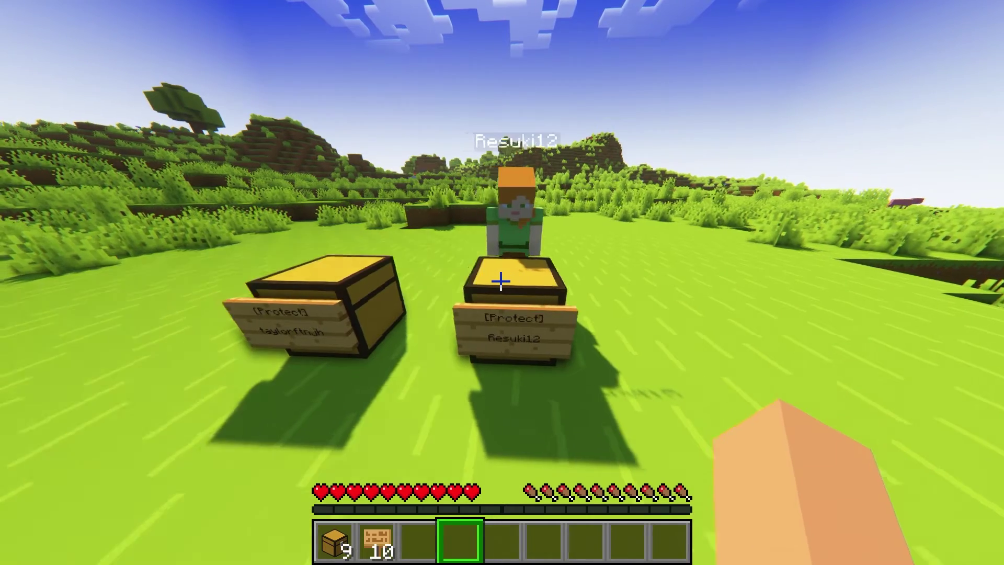
- Look inside the protected chest beside the other player's chest, then close it and step back
{"action": "key", "text": "a"}
{"action": "right_click", "coordinate": [501, 281]}
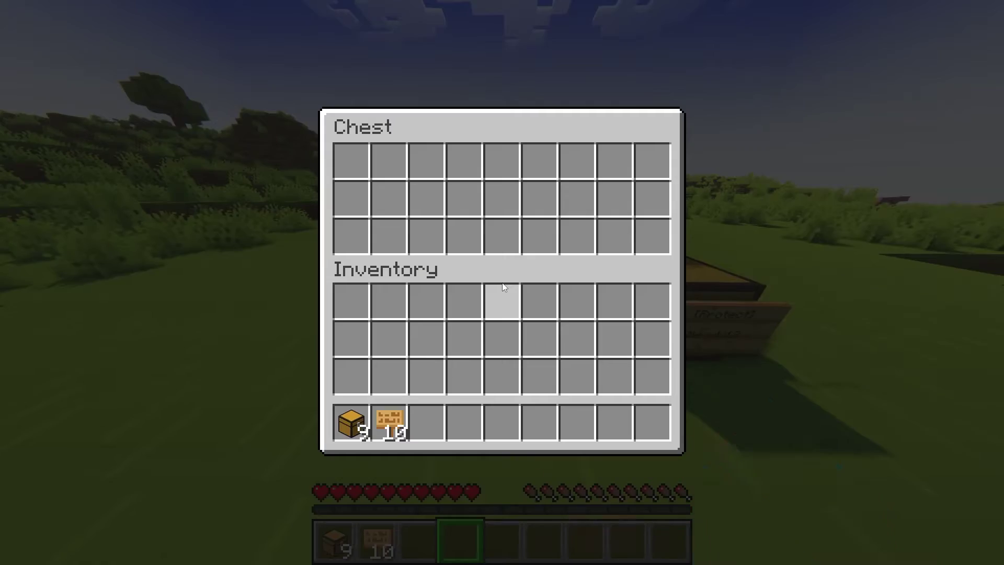
{"action": "key", "text": "Escape"}
{"action": "key", "text": "d"}
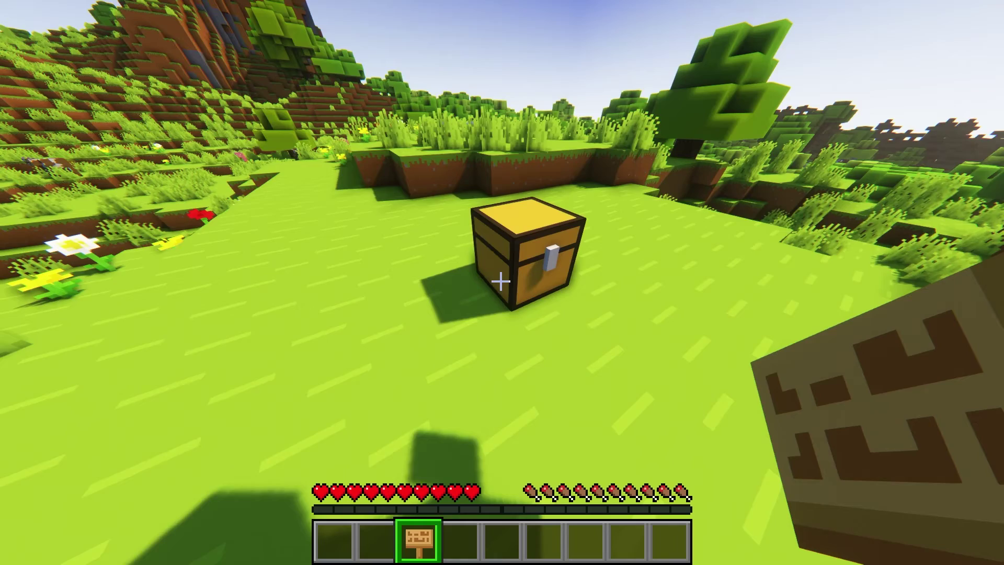
- Walk up to the front of the unprotected chest and place a sign on it reading [Protect]
{"action": "key", "text": "d"}
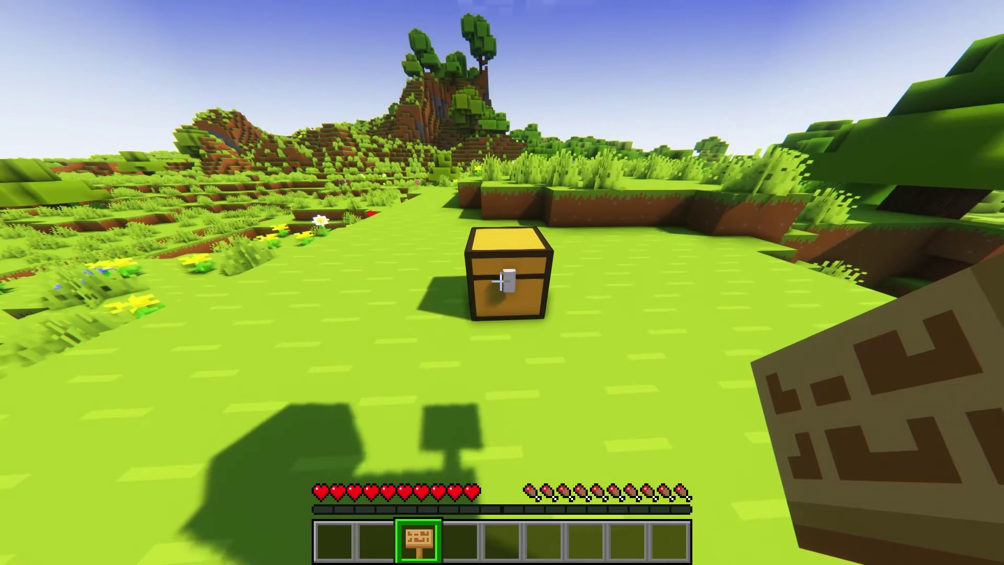
{"action": "key", "text": "w"}
{"action": "right_click", "coordinate": [502, 283]}
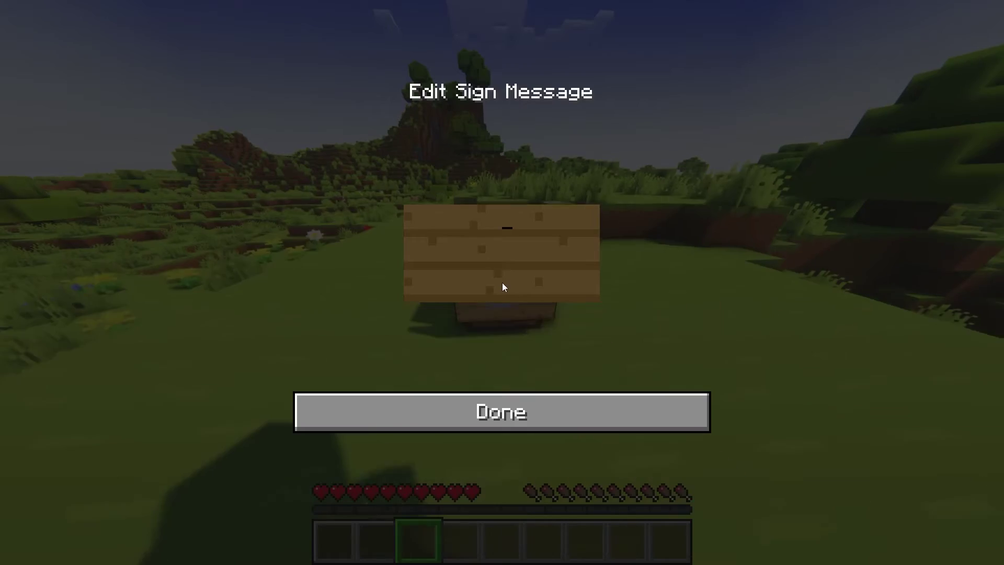
{"action": "type", "text": "[Protect]"}
{"action": "left_click", "coordinate": [533, 405]}
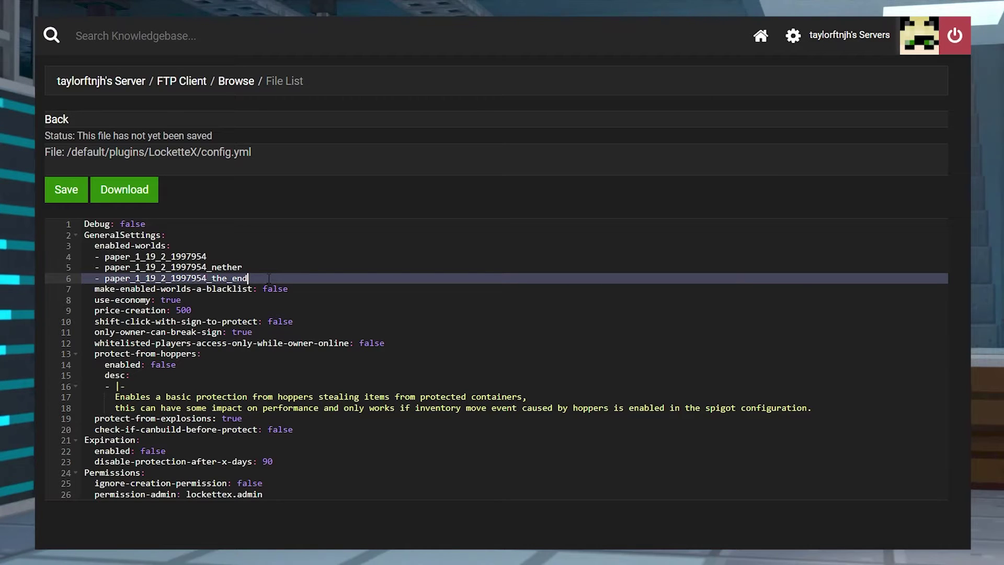
{"action": "scroll", "coordinate": [269, 275], "scroll_direction": "down", "scroll_amount": 5}
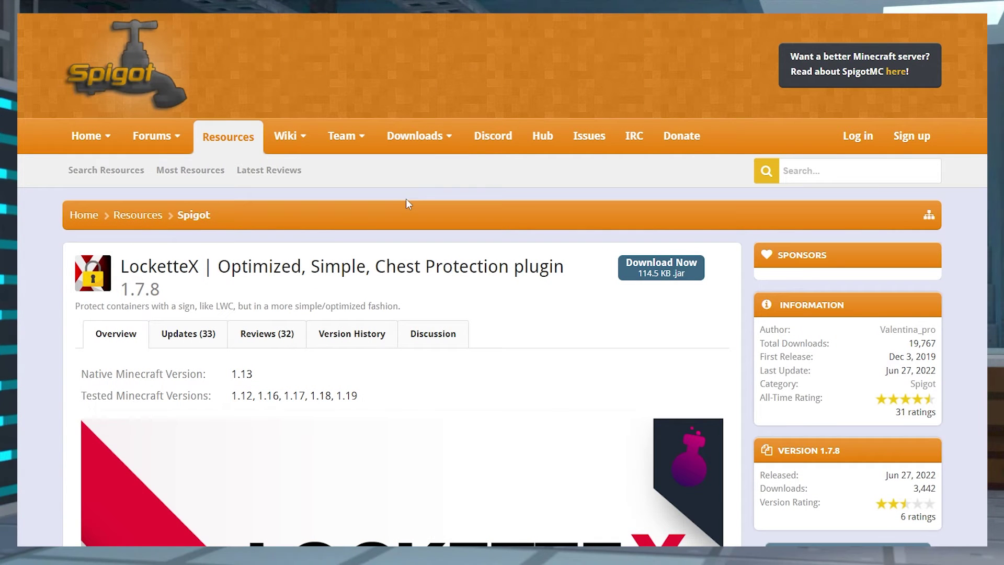
- Download the LocketteX 1.7.8 plugin from Spigot and move the file from Downloads into the Minecraft Plugins folder
{"action": "left_click", "coordinate": [658, 276]}
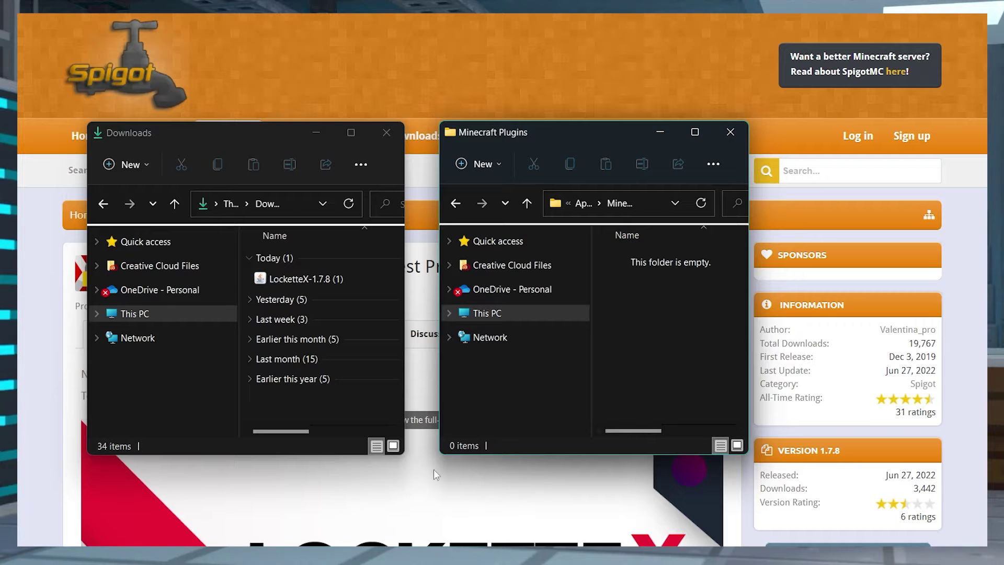
{"action": "left_click_drag", "start_coordinate": [282, 278], "coordinate": [676, 325]}
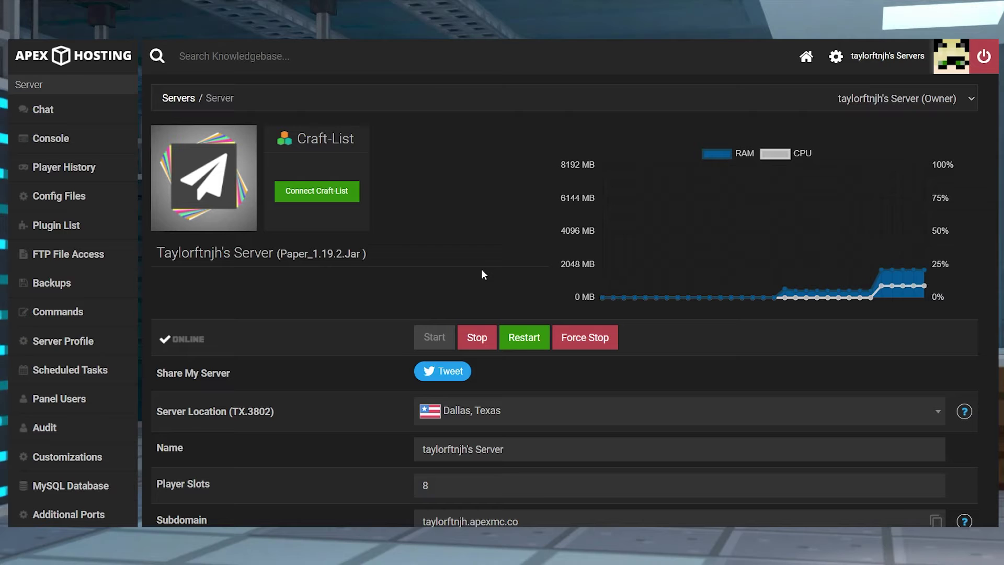
- In the Apex Hosting panel, stop the server and review the Paper versions offered as its game file
{"action": "left_click", "coordinate": [481, 335]}
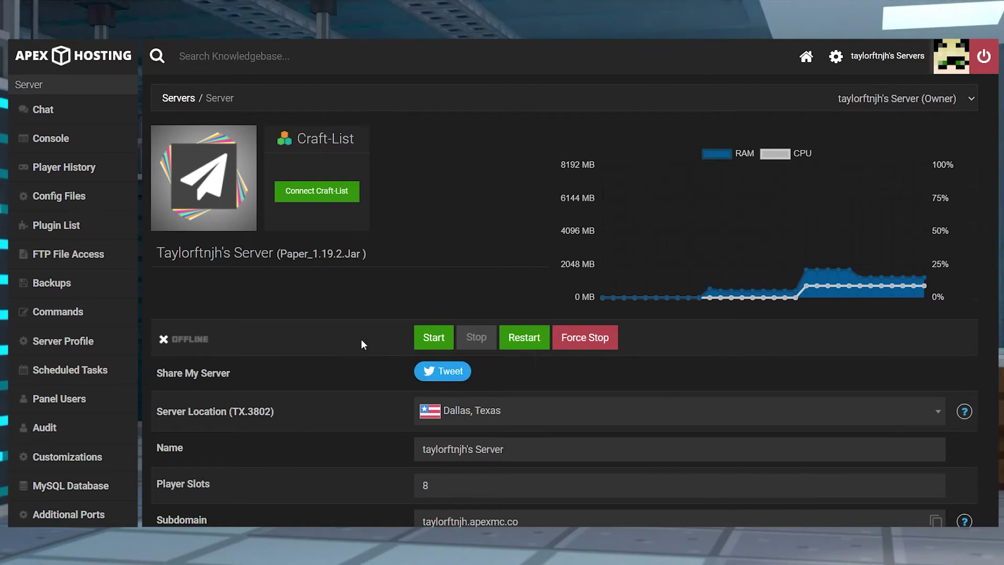
{"action": "scroll", "coordinate": [361, 339], "scroll_direction": "down", "scroll_amount": 7}
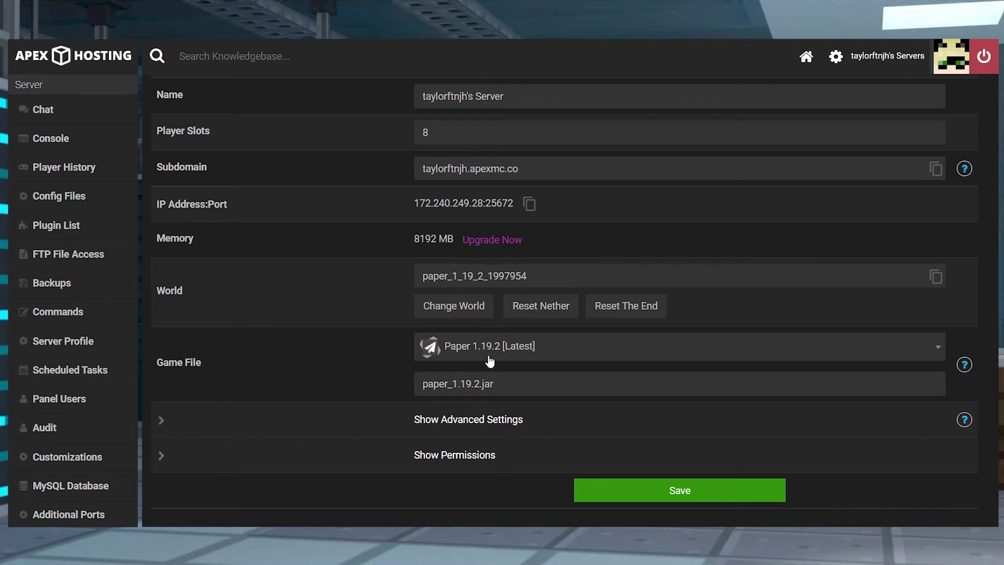
{"action": "left_click", "coordinate": [495, 360]}
{"action": "scroll", "coordinate": [527, 307], "scroll_direction": "up", "scroll_amount": 3}
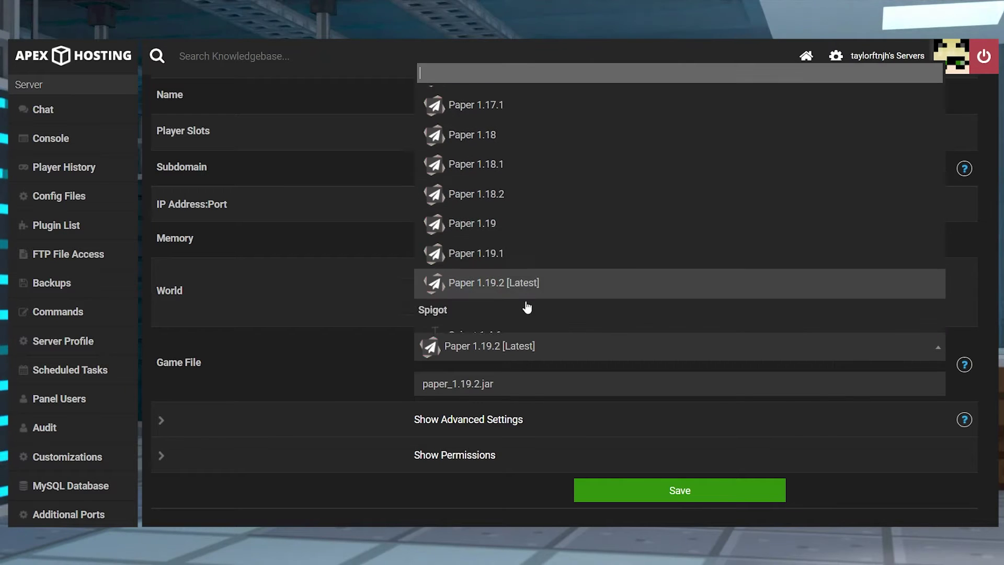
{"action": "scroll", "coordinate": [526, 152], "scroll_direction": "up", "scroll_amount": 4}
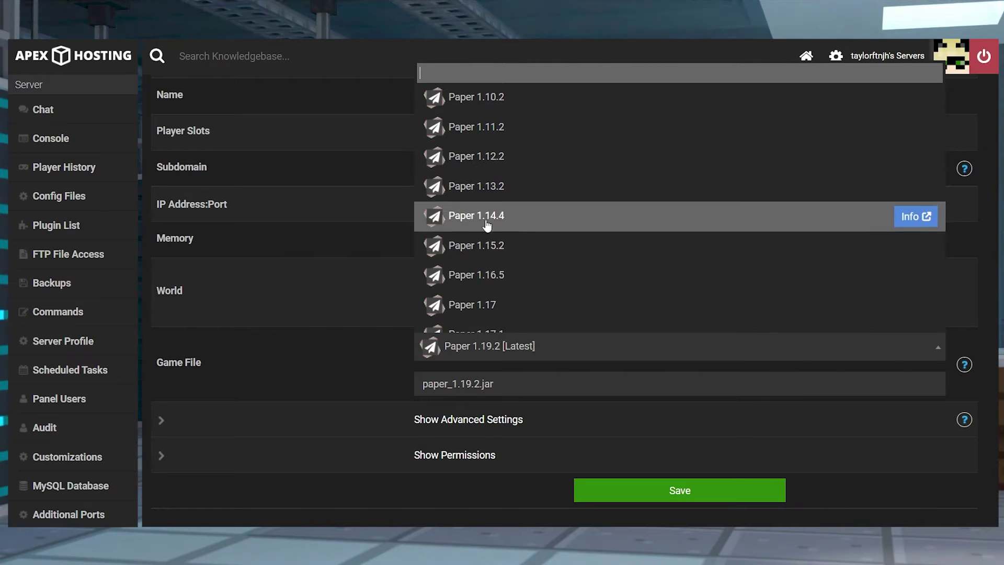
{"action": "scroll", "coordinate": [499, 326], "scroll_direction": "down", "scroll_amount": 1}
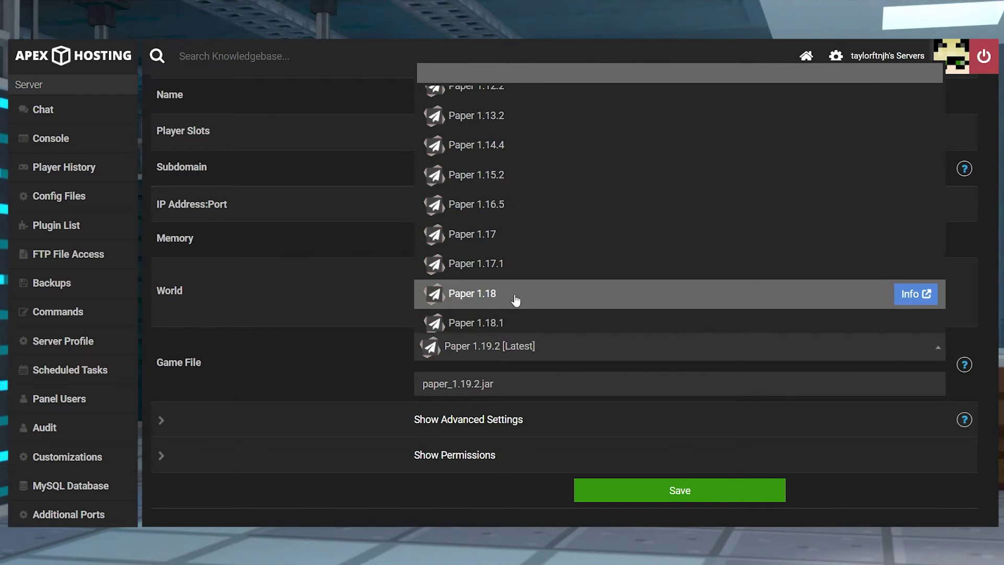
{"action": "scroll", "coordinate": [515, 300], "scroll_direction": "down", "scroll_amount": 3}
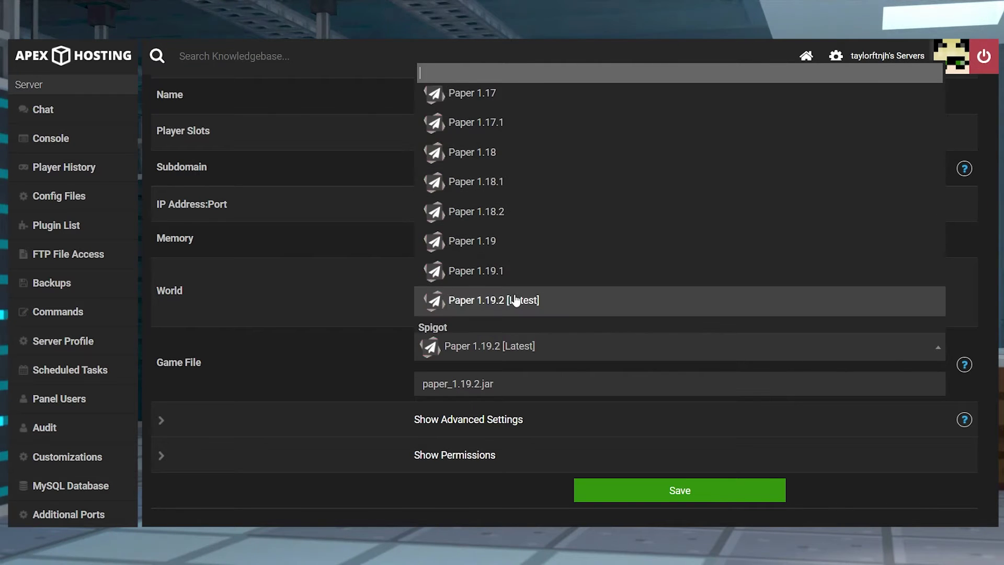
{"action": "left_click", "coordinate": [352, 295]}
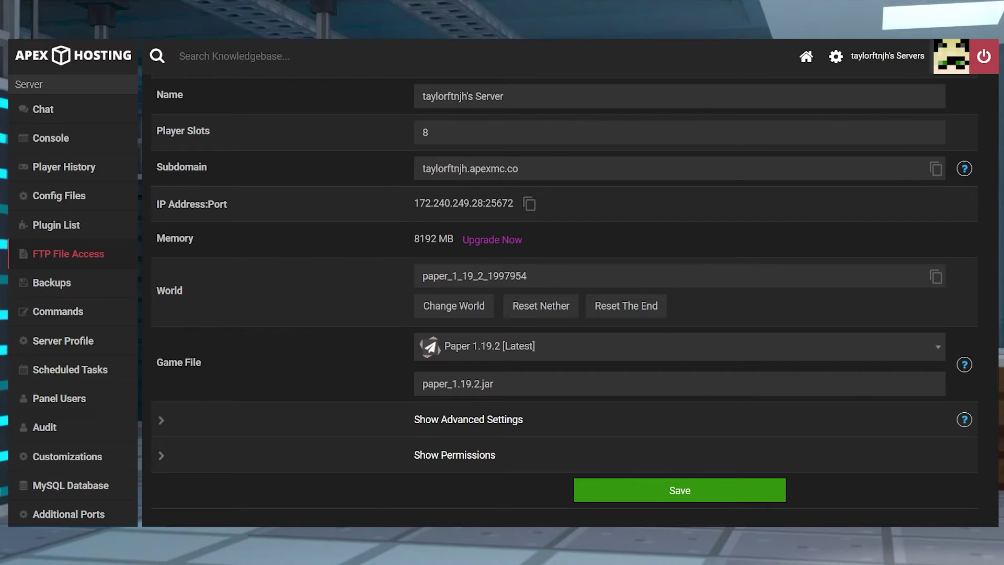
- Upload LocketteX-1.7.8 (1).jar to the server's /default/plugins directory and return to the server overview
{"action": "left_click", "coordinate": [68, 254]}
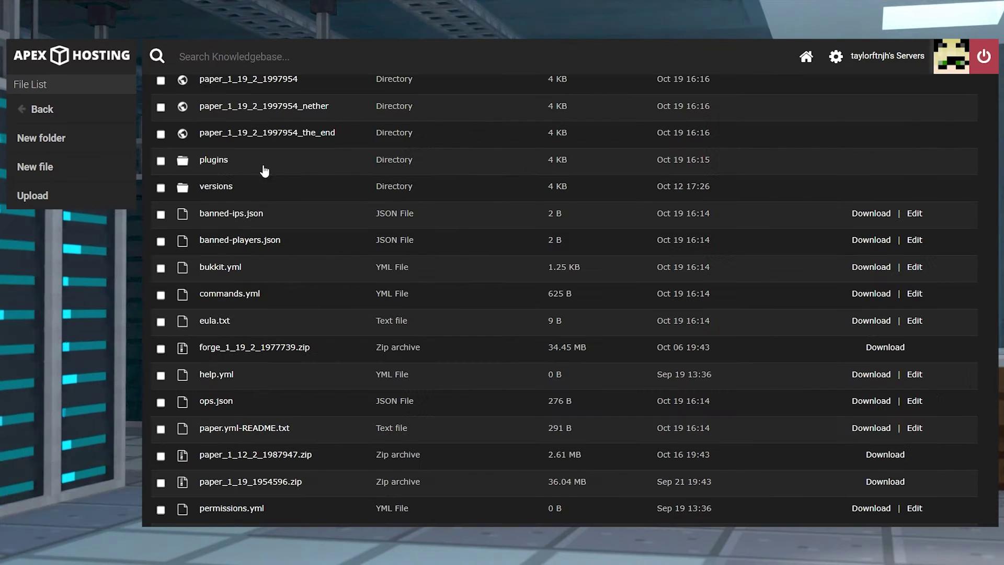
{"action": "left_click", "coordinate": [222, 161]}
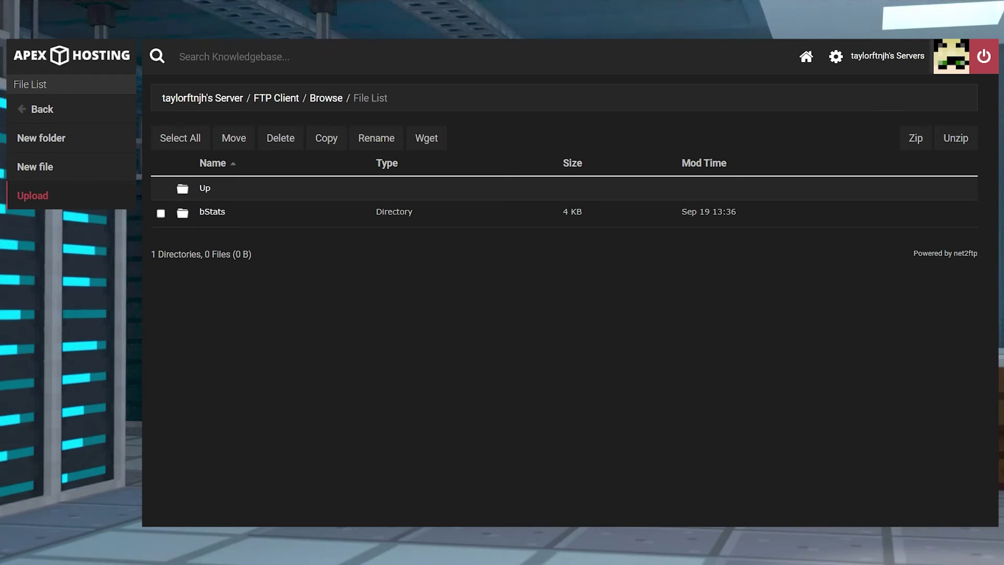
{"action": "left_click", "coordinate": [32, 195]}
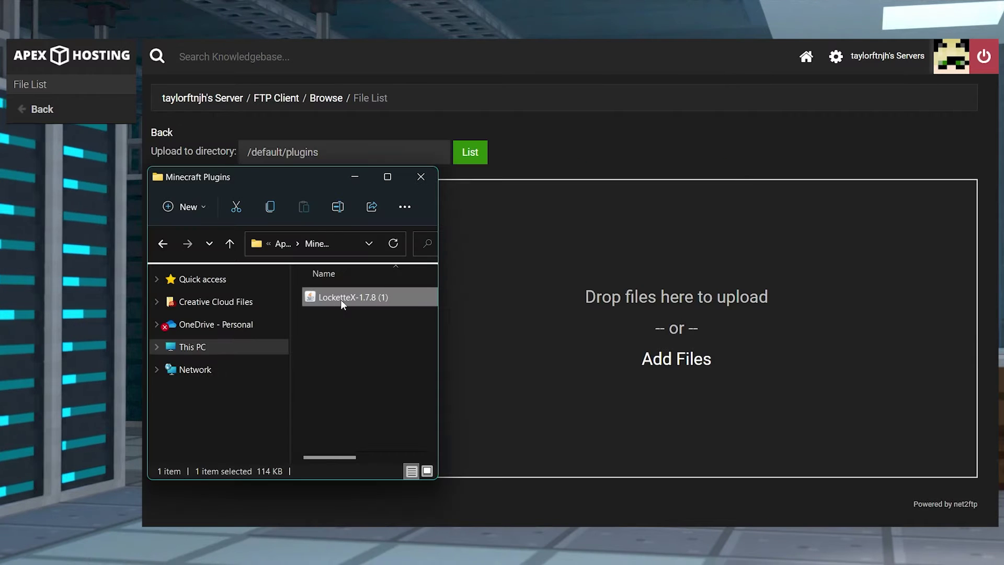
{"action": "left_click_drag", "start_coordinate": [341, 299], "coordinate": [601, 312]}
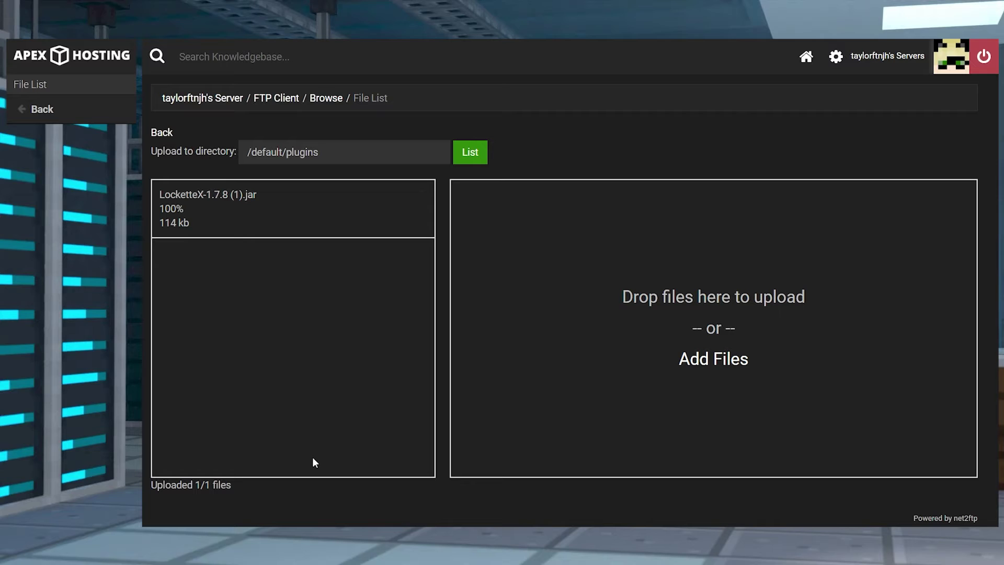
{"action": "left_click_drag", "start_coordinate": [228, 490], "coordinate": [151, 486]}
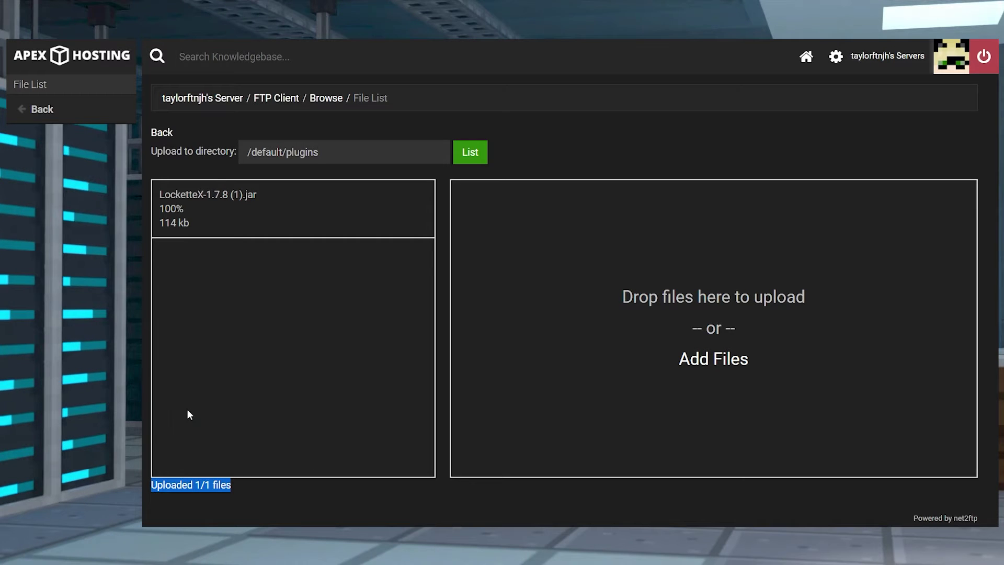
{"action": "left_click", "coordinate": [177, 103]}
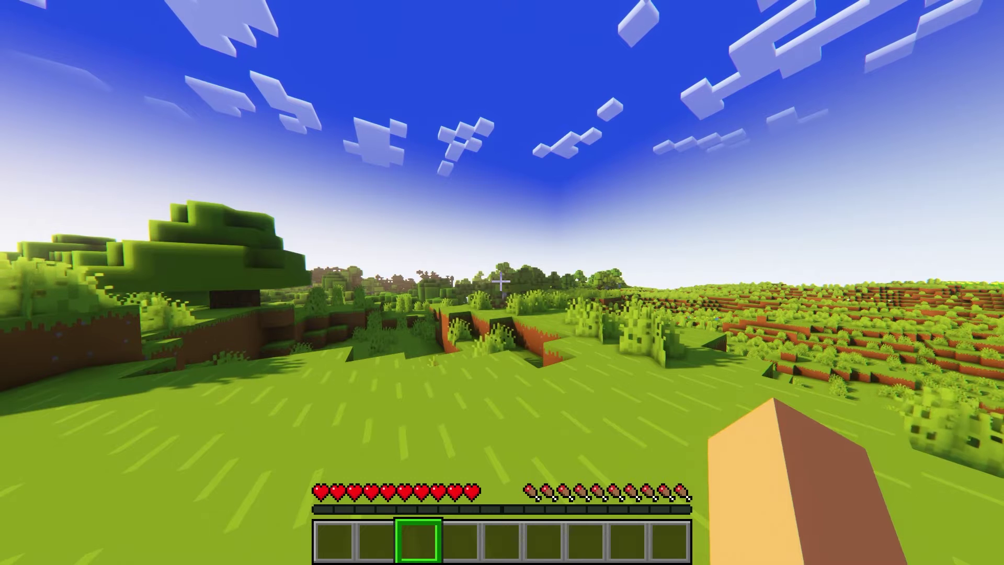
- In Minecraft, run the /plugins command to check which plugins the server has loaded
{"action": "key", "text": "slash"}
{"action": "type", "text": "plugin"}
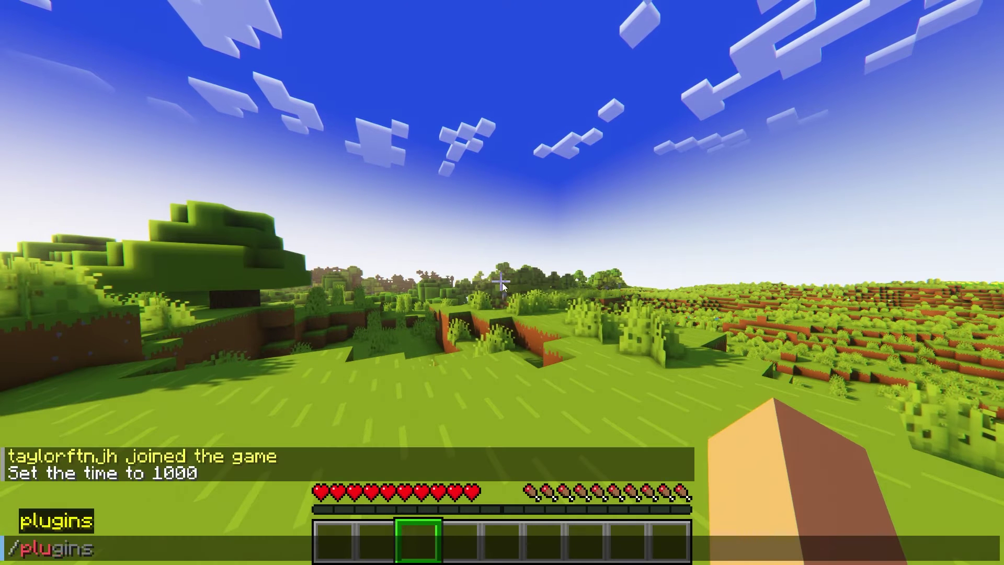
{"action": "type", "text": "s"}
{"action": "key", "text": "Return"}
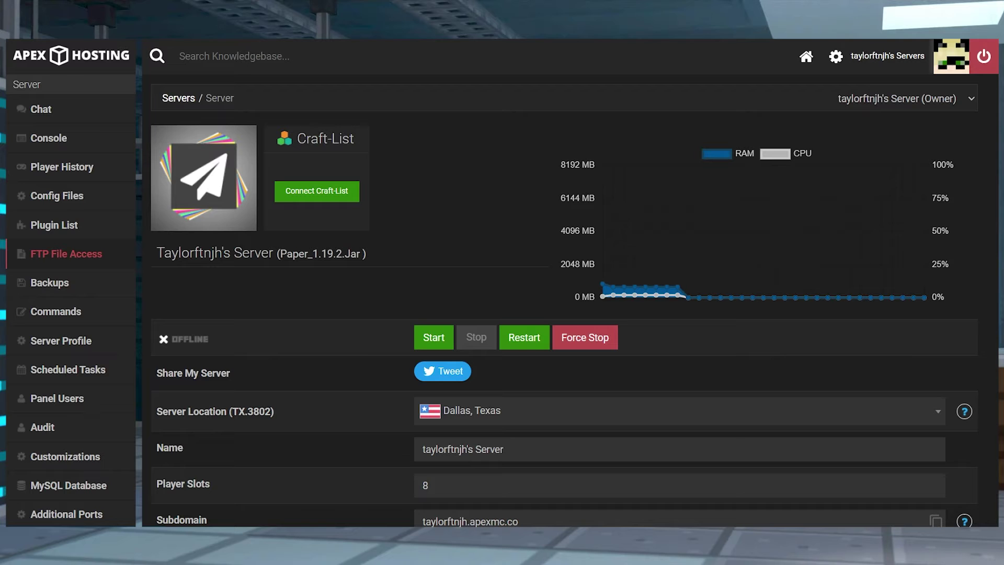
- In the hosting panel's FTP files, open config.yml from the plugins/LocketteX folder for editing
{"action": "left_click", "coordinate": [67, 254]}
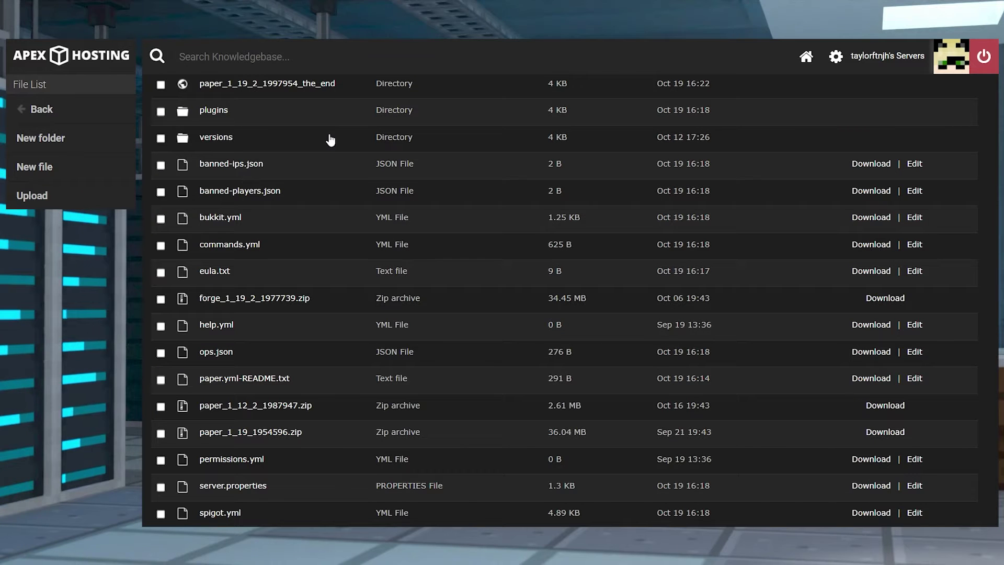
{"action": "left_click", "coordinate": [215, 111]}
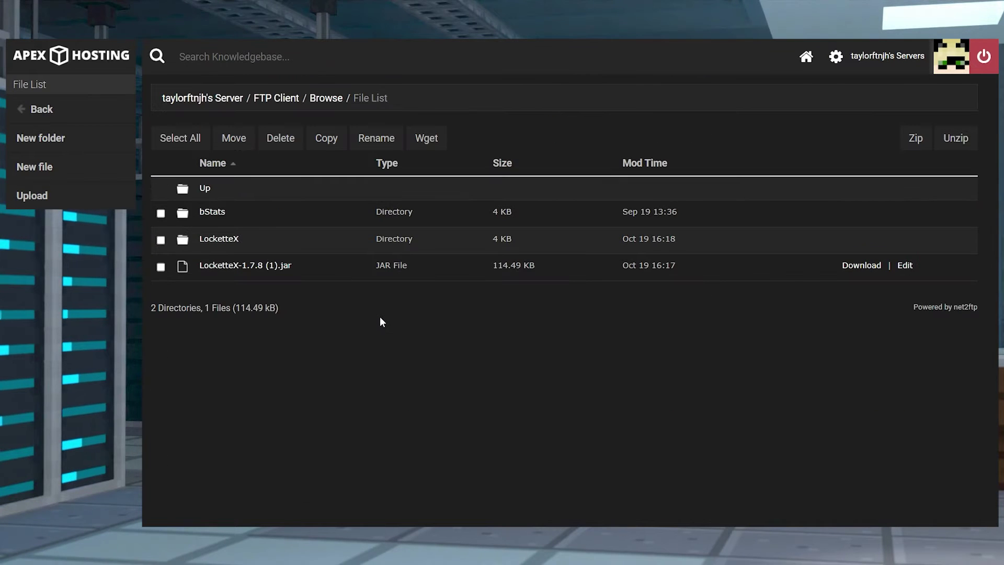
{"action": "left_click", "coordinate": [222, 242]}
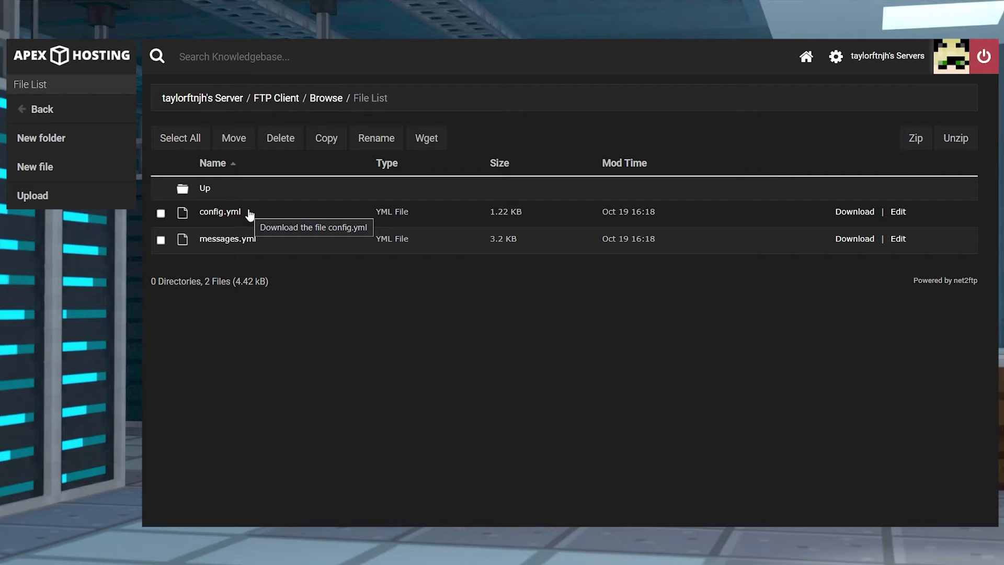
{"action": "left_click", "coordinate": [890, 215]}
- Replace the default "world" prefix in the enabled-worlds entries with paper_1_19_2_1997954
{"action": "double_click", "coordinate": [117, 257]}
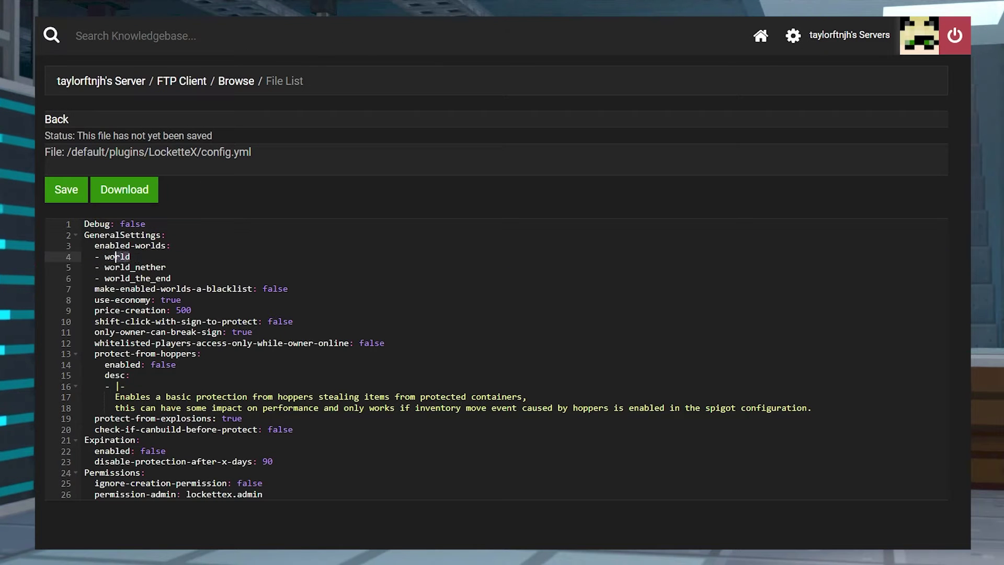
{"action": "left_click_drag", "start_coordinate": [130, 257], "coordinate": [110, 256]}
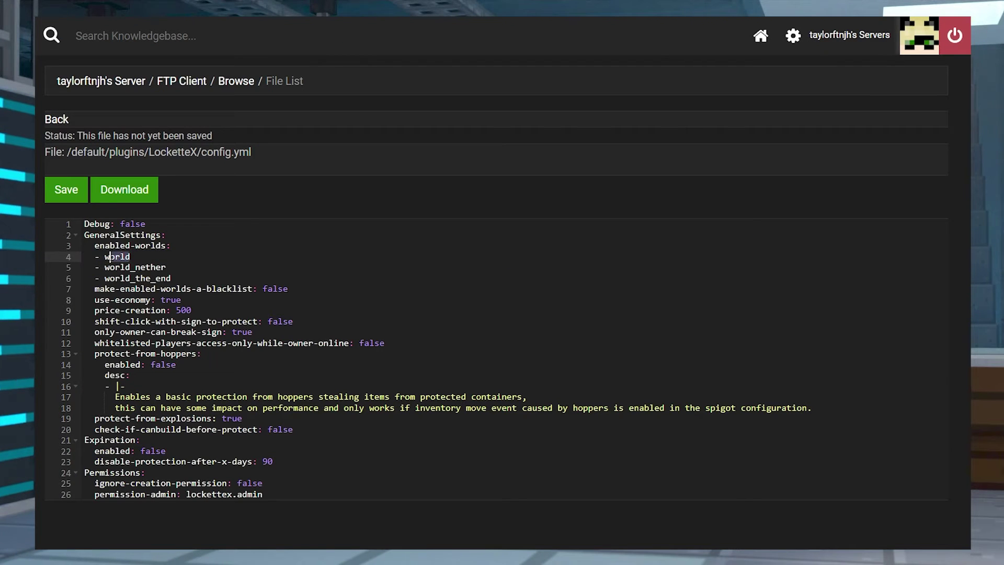
{"action": "type", "text": "paper_1_19_2_1997954"}
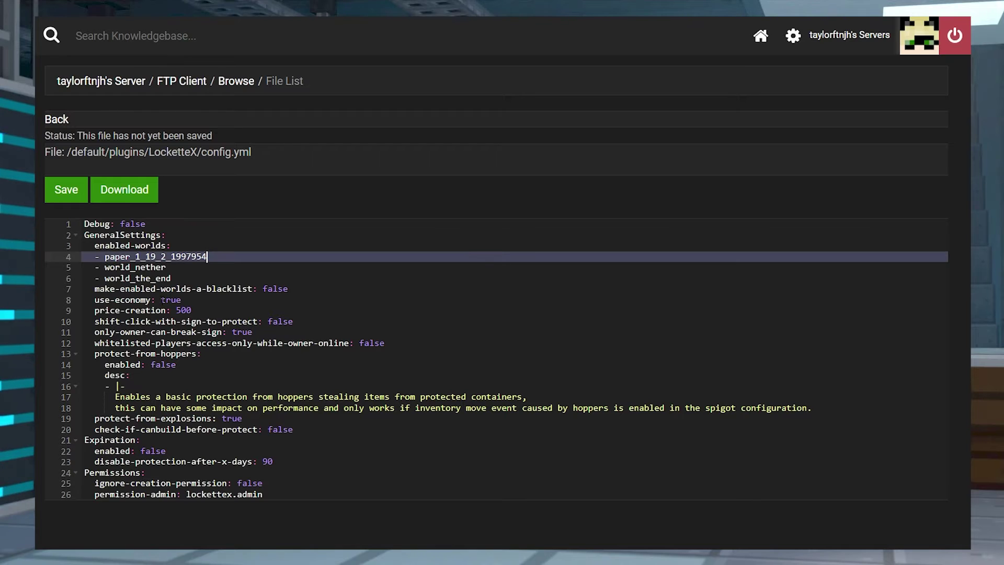
{"action": "left_click_drag", "start_coordinate": [130, 268], "coordinate": [104, 278]}
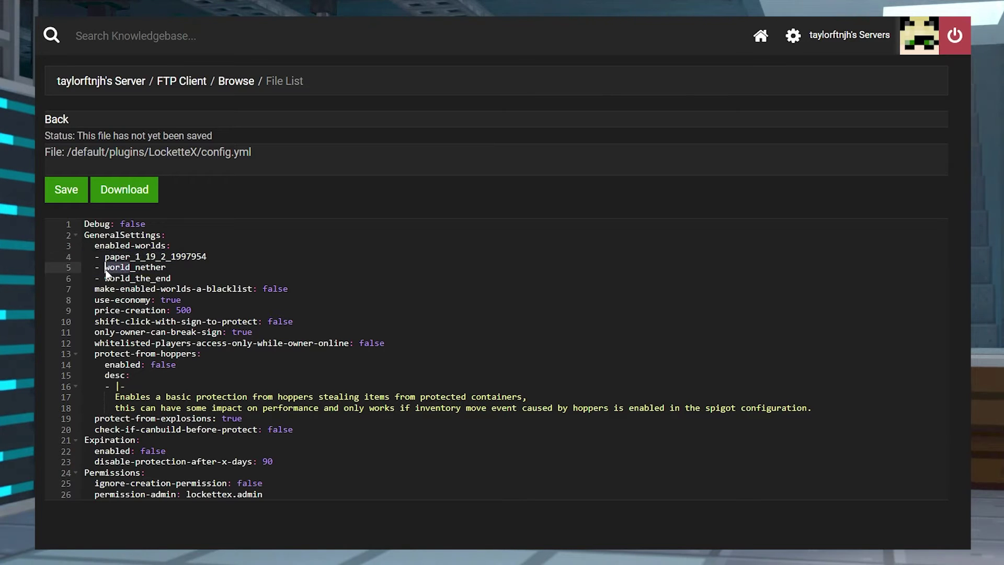
{"action": "type", "text": "paper_1_19_2_1997954"}
- Remove the UUID part from the owner entry under sign-formatted-lines so that it reads '%owner%'
{"action": "scroll", "coordinate": [268, 276], "scroll_direction": "down", "scroll_amount": 5}
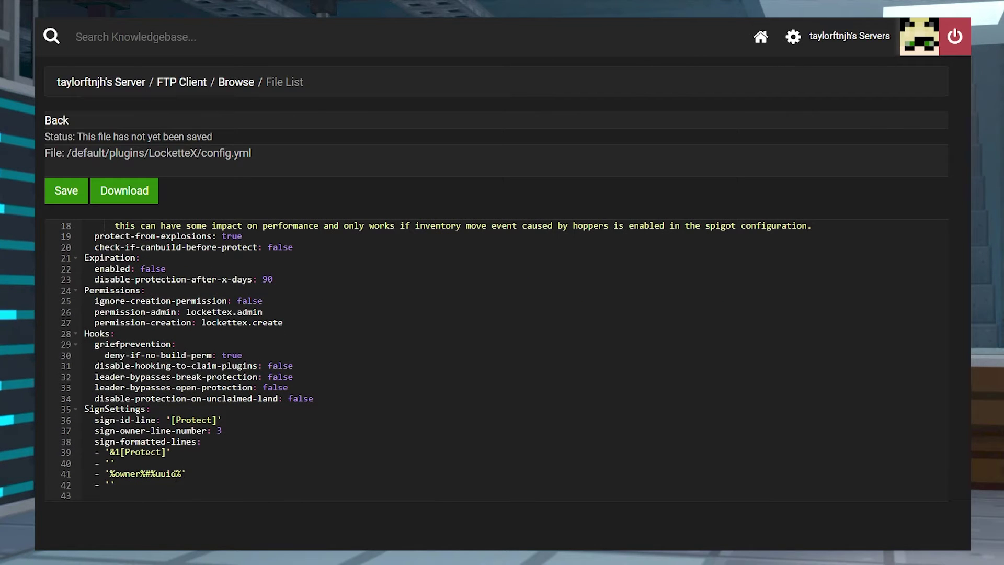
{"action": "left_click", "coordinate": [178, 475]}
{"action": "key", "text": "BackSpace"}
{"action": "key", "text": "BackSpace"}
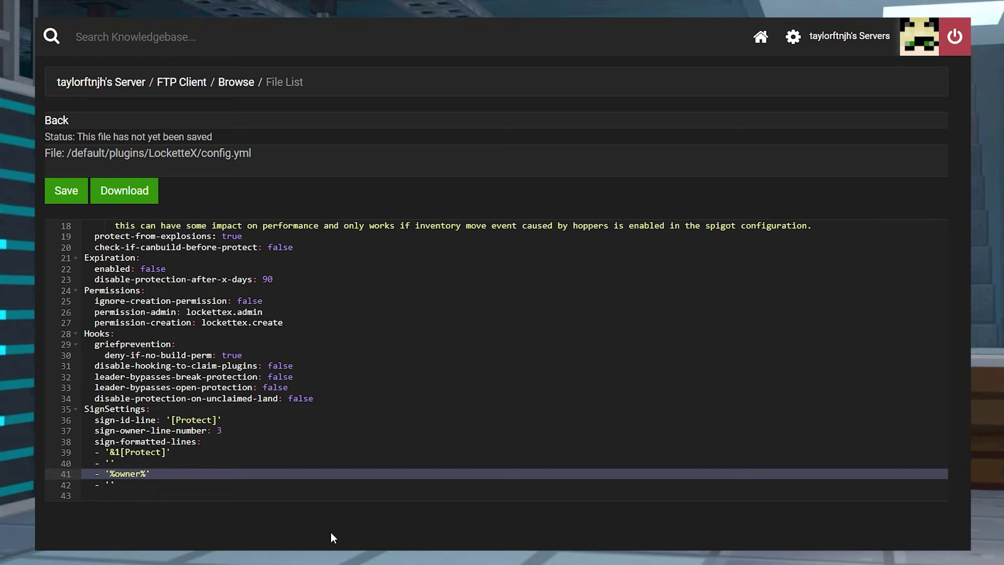
{"action": "scroll", "coordinate": [337, 389], "scroll_direction": "up", "scroll_amount": 5}
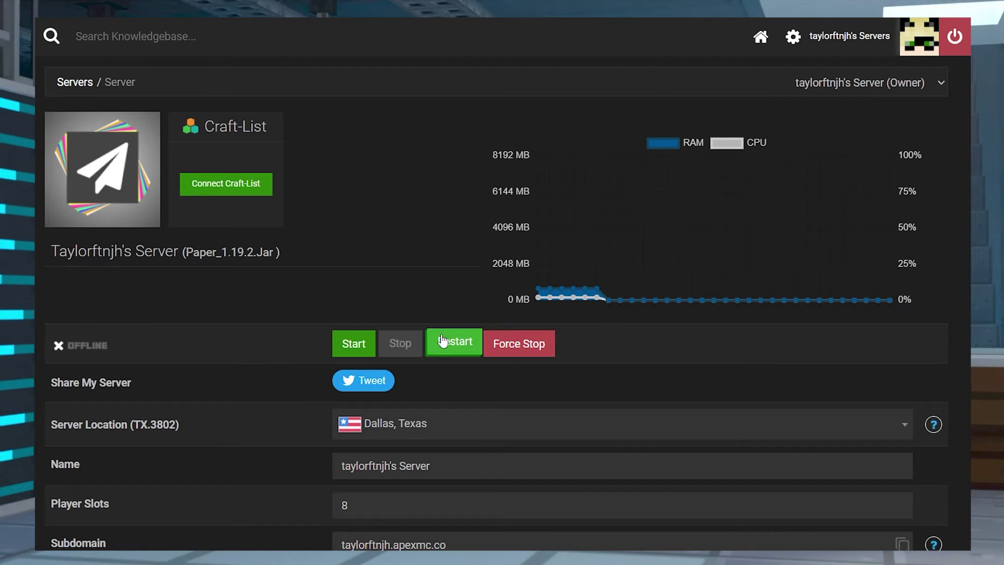
- Restart the Paper 1.19.2 server from the hosting panel to apply the edited LocketteX configuration
{"action": "left_click", "coordinate": [442, 339]}
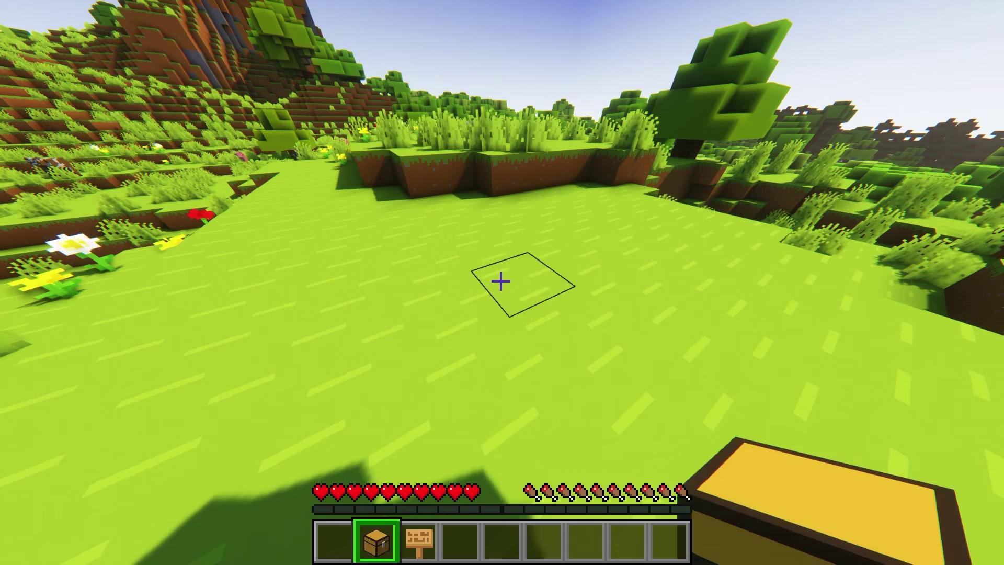
- In Minecraft, place a chest on the grass and attach an oak sign reading [Protect] to its front
{"action": "right_click", "coordinate": [501, 282]}
{"action": "scroll", "coordinate": [501, 282], "scroll_direction": "down", "scroll_amount": 1}
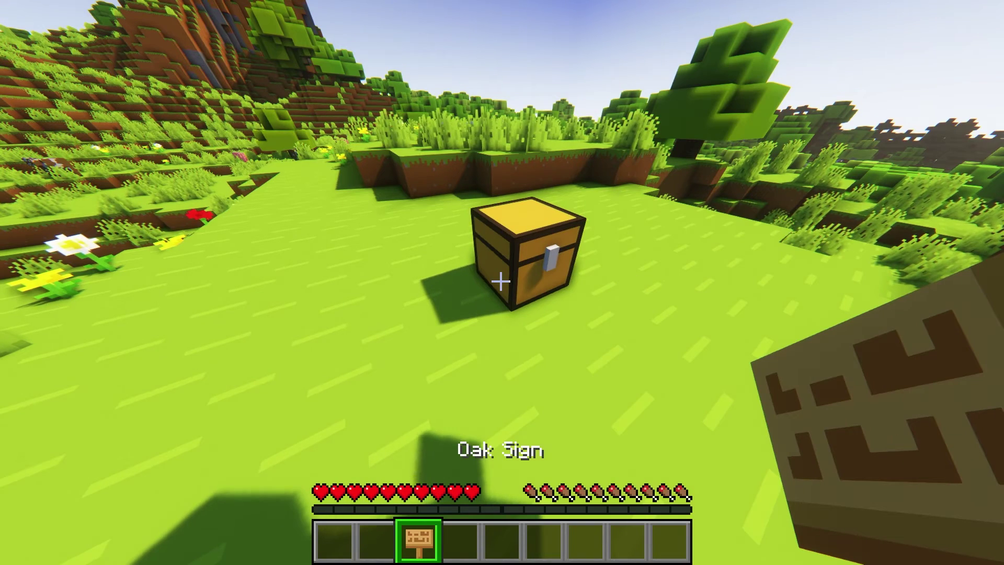
{"action": "key", "text": "d"}
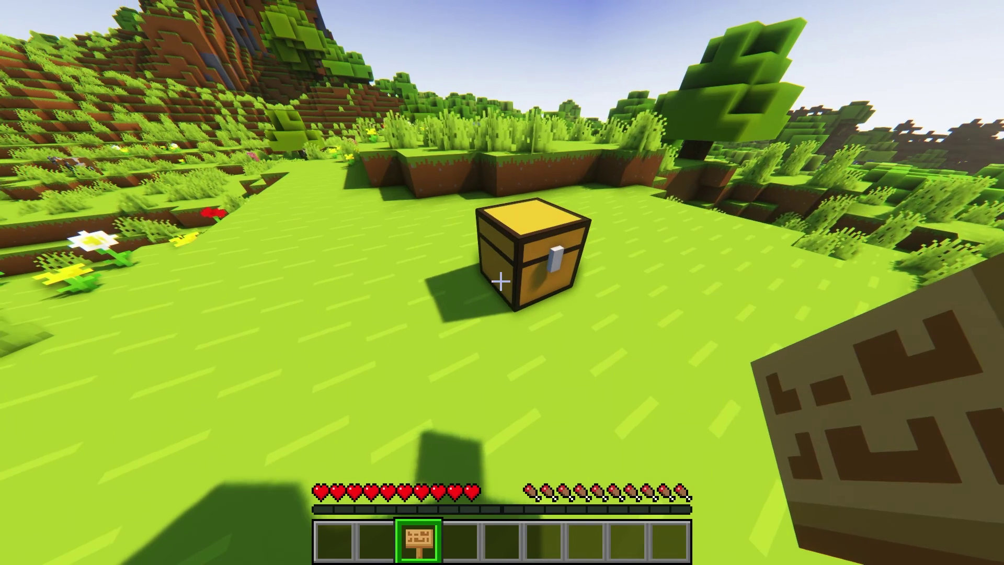
{"action": "key", "text": "d"}
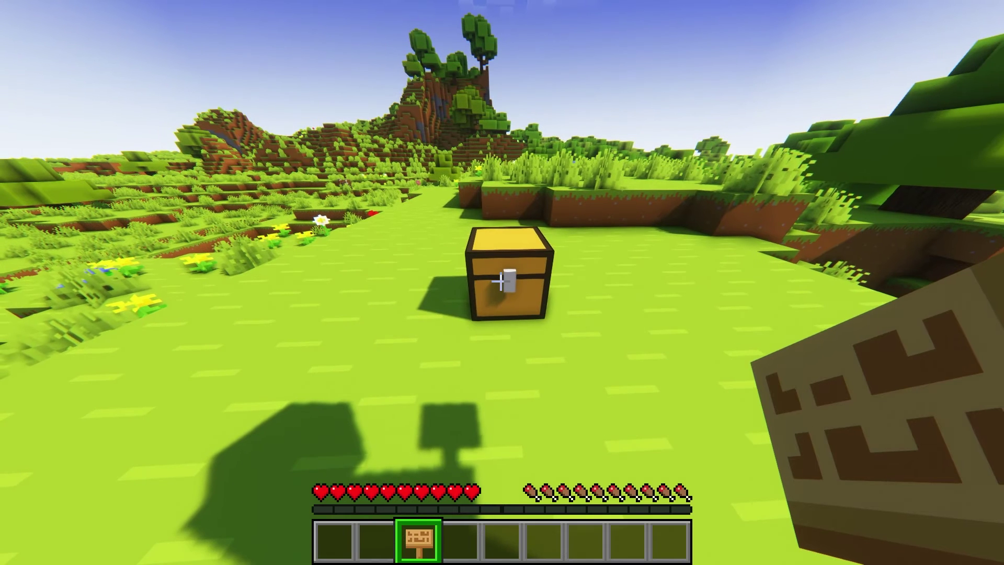
{"action": "key", "text": "s"}
{"action": "right_click", "coordinate": [502, 283]}
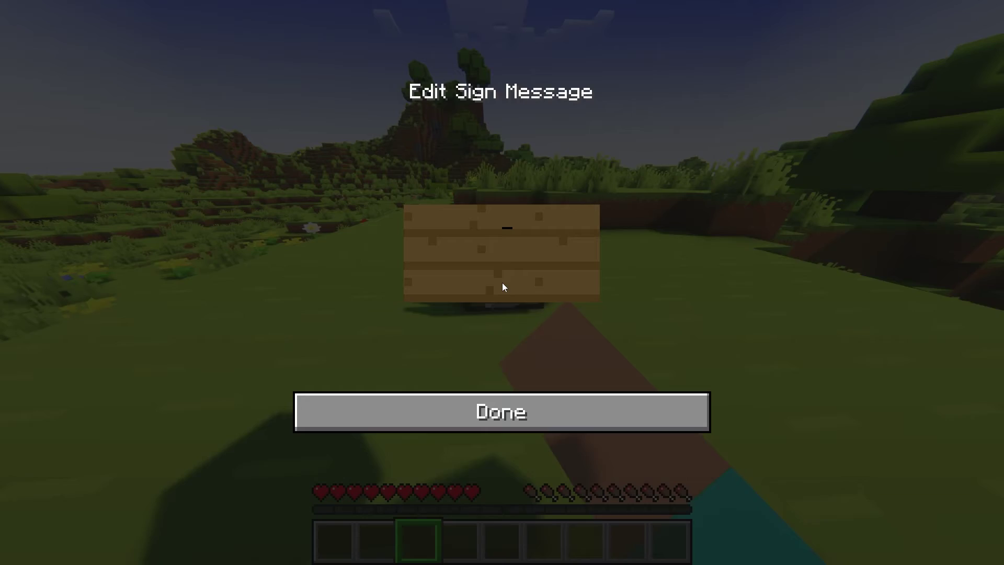
{"action": "type", "text": "[Pro"}
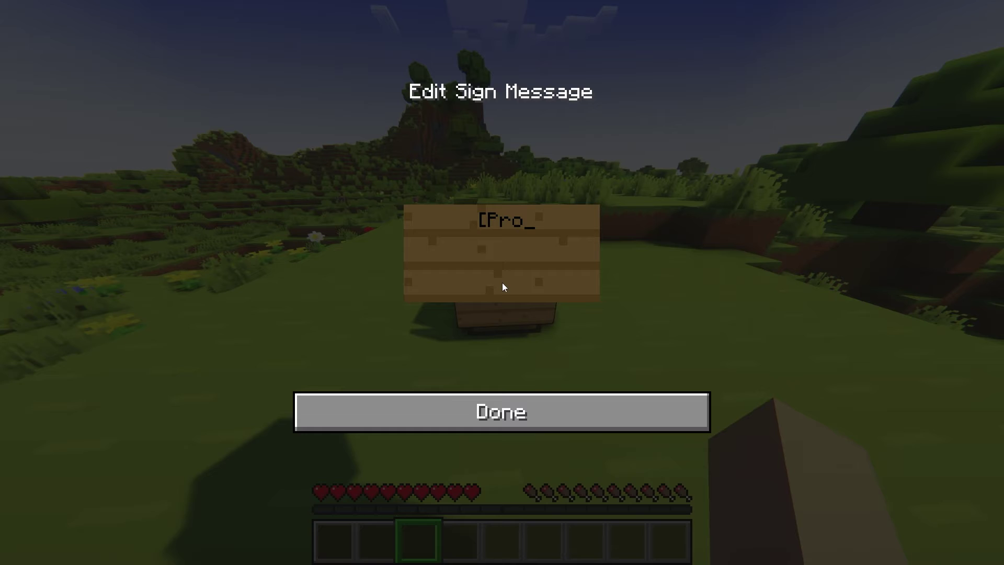
{"action": "type", "text": "tect]"}
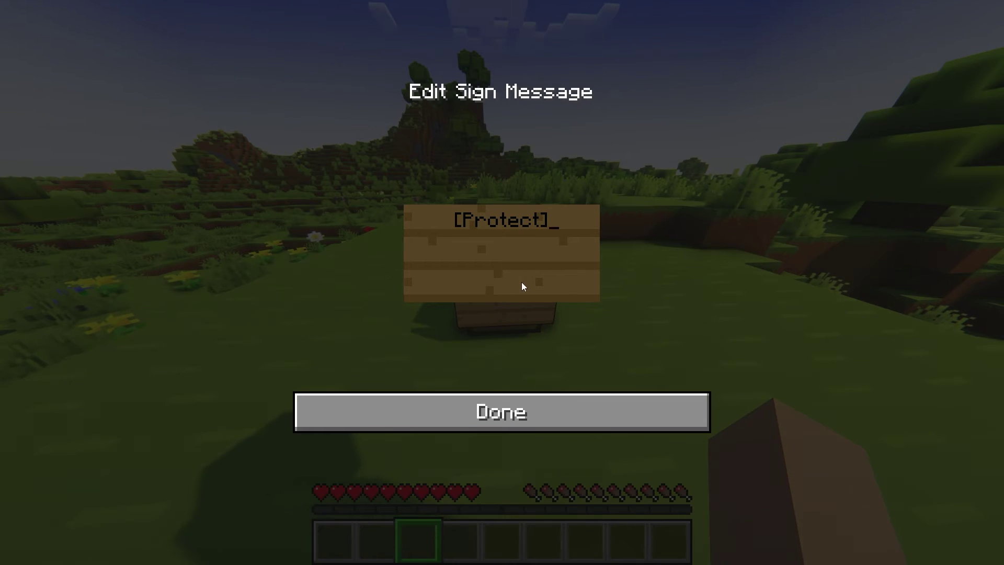
{"action": "left_click", "coordinate": [536, 411]}
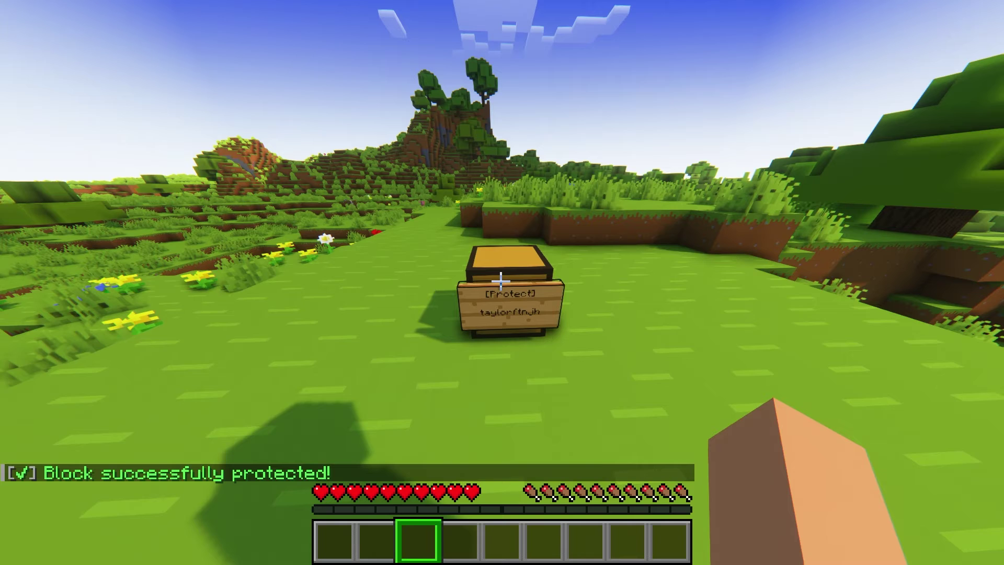
{"action": "key", "text": "s"}
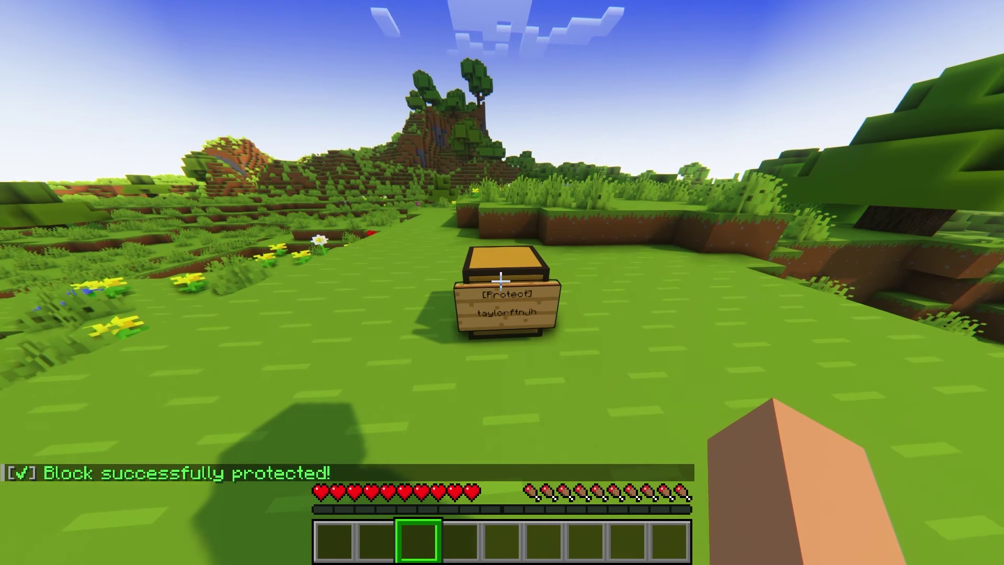
{"action": "key", "text": "w"}
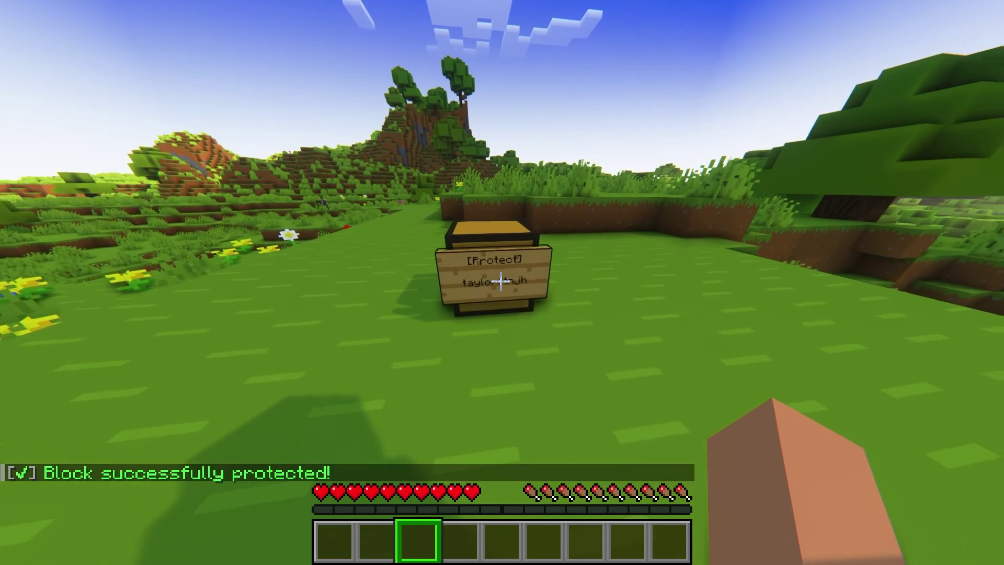
{"action": "key", "text": "s"}
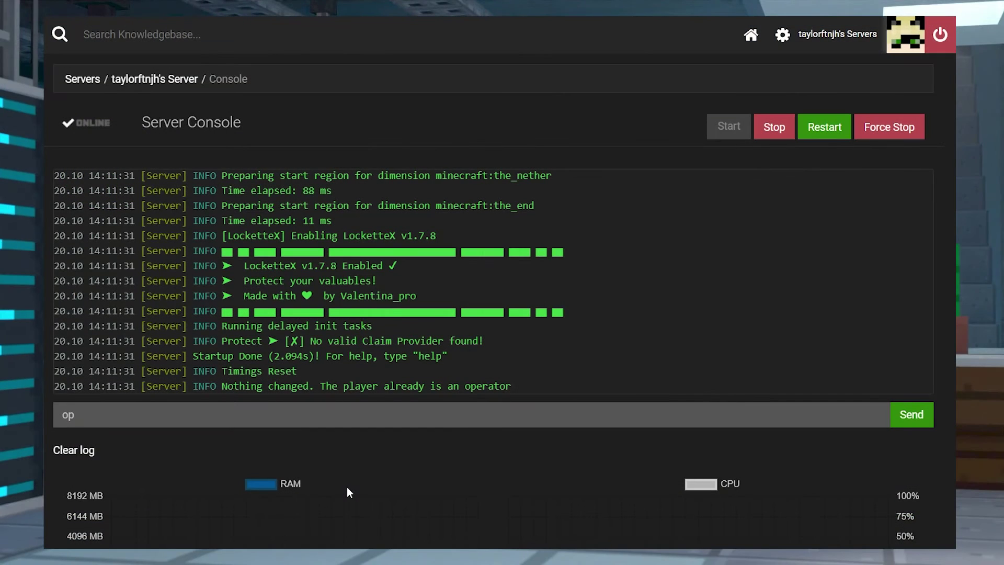
- In the hosting panel's server console, enter the op command with the player's username
{"action": "type", "text": "y"}
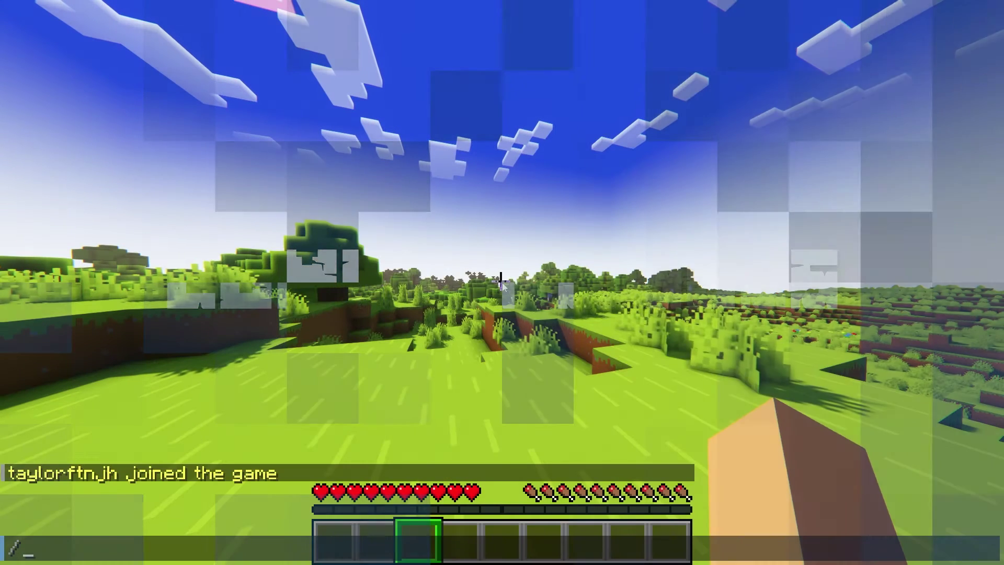
- Back in Minecraft, run the /plugins command to check whether LocketteX is loaded
{"action": "type", "text": "place"}
{"action": "key", "text": "BackSpace"}
{"action": "key", "text": "BackSpace"}
{"action": "key", "text": "BackSpace"}
{"action": "type", "text": "ugins"}
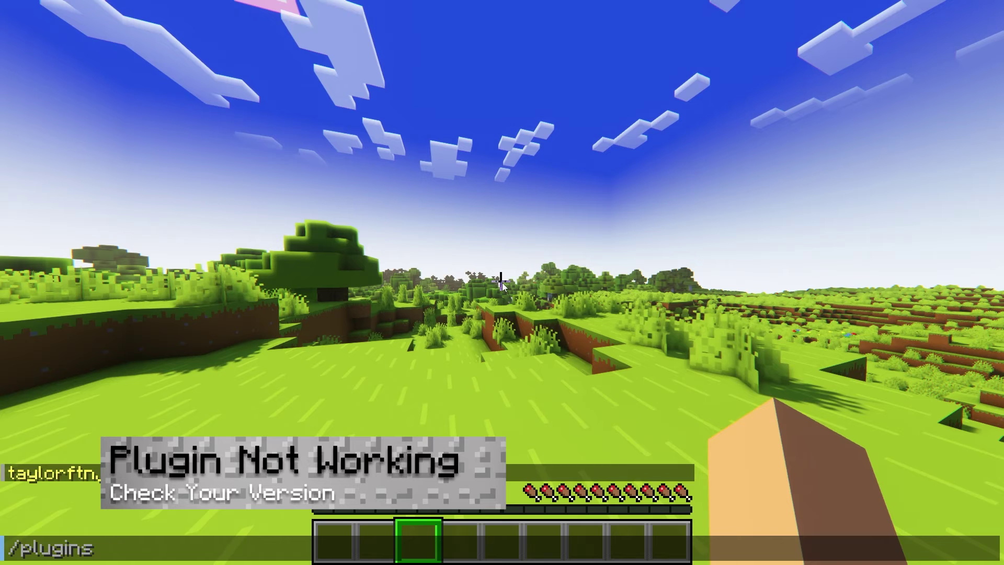
{"action": "key", "text": "Return"}
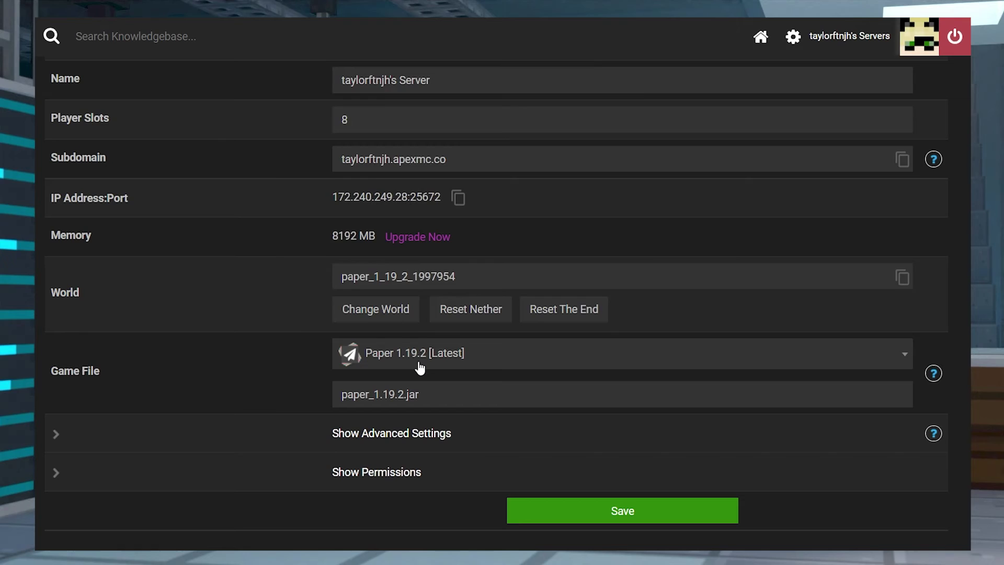
- In the hosting panel, look through the Paper versions available as the server's game file, keeping Paper 1.19.2 [Latest] selected
{"action": "left_click", "coordinate": [420, 368]}
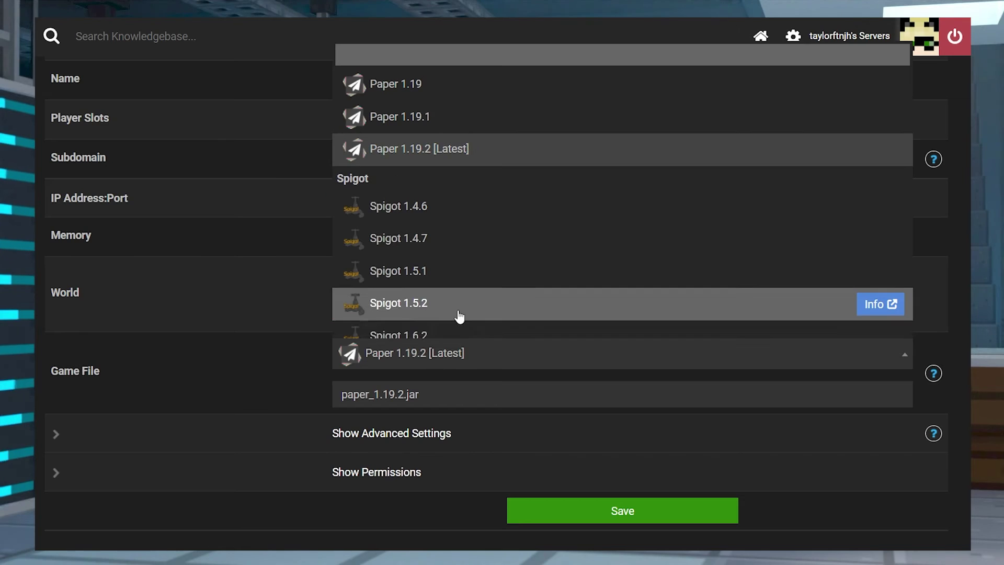
{"action": "scroll", "coordinate": [459, 312], "scroll_direction": "up", "scroll_amount": 5}
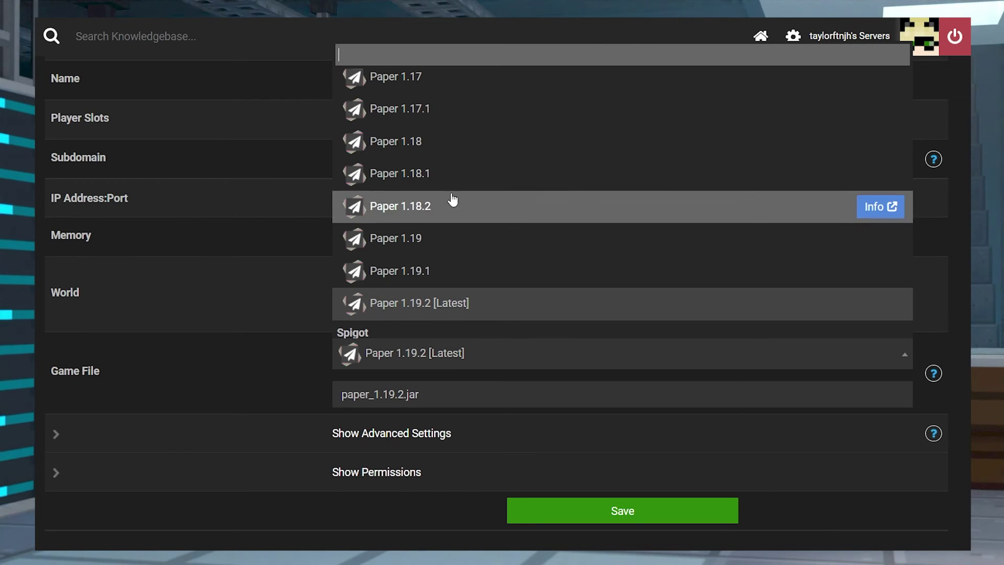
{"action": "scroll", "coordinate": [451, 157], "scroll_direction": "up", "scroll_amount": 6}
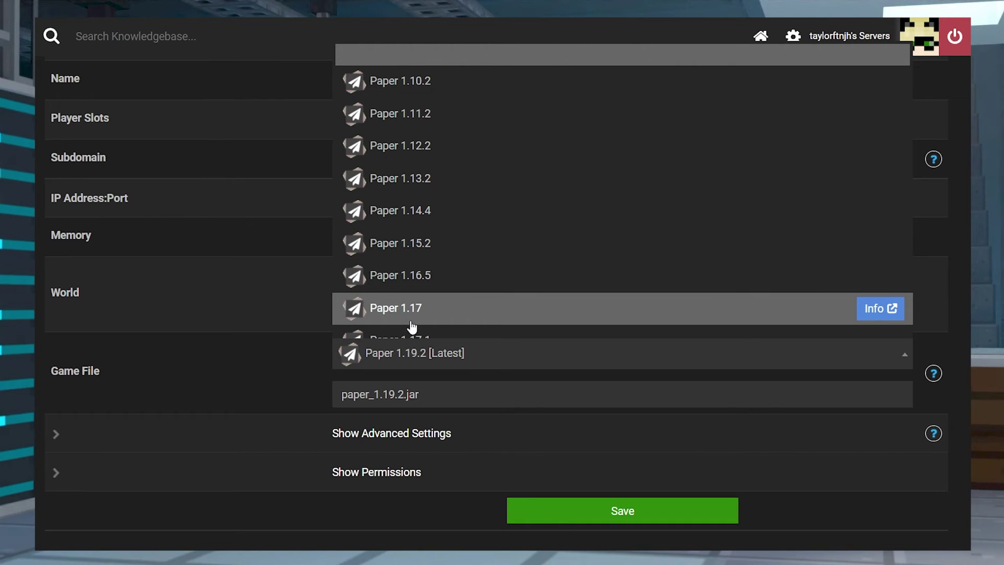
{"action": "scroll", "coordinate": [442, 307], "scroll_direction": "down", "scroll_amount": 5}
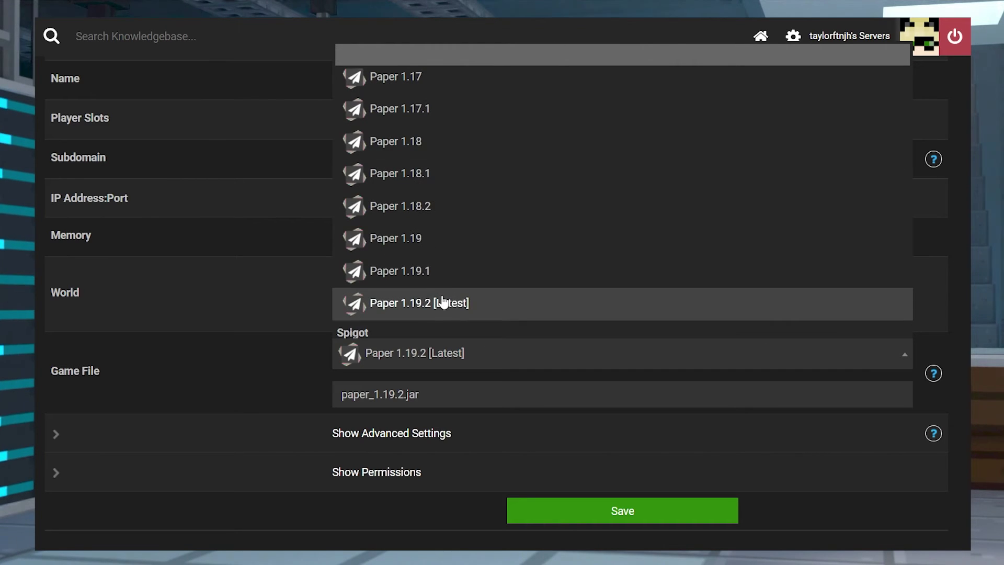
{"action": "left_click", "coordinate": [263, 293]}
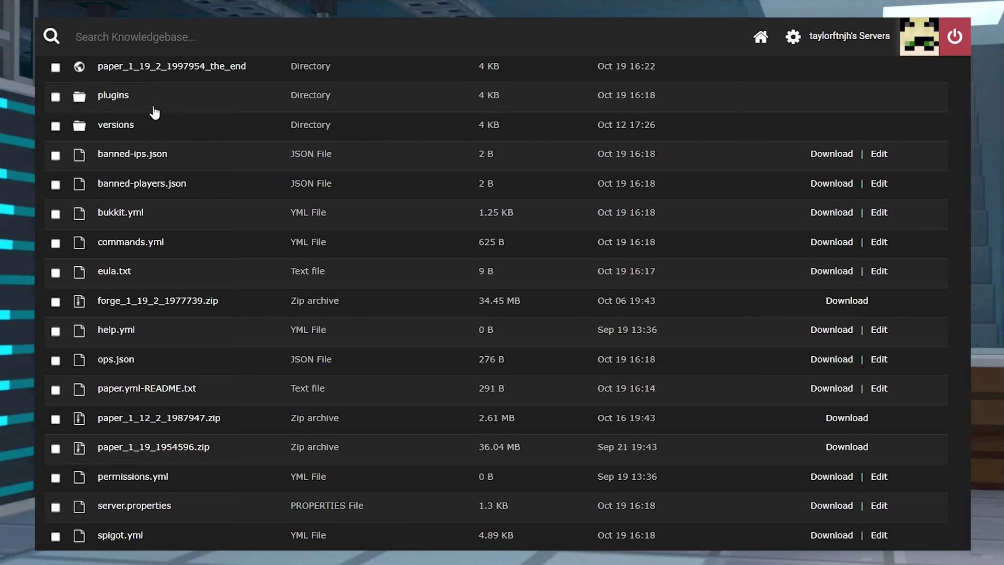
- Open the plugins folder in the server's FTP files
{"action": "left_click", "coordinate": [119, 100]}
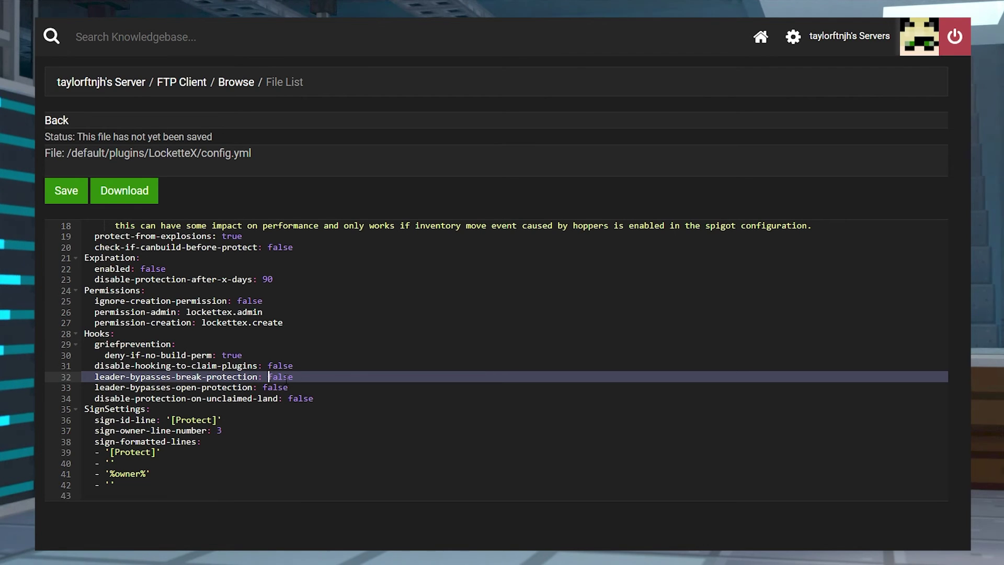
- In LocketteX's config.yml, add an asterisk before the leader-bypasses-break-protection value and inspect the error flagged on that line
{"action": "left_click", "coordinate": [331, 354]}
{"action": "mouse_move", "coordinate": [52, 378]}
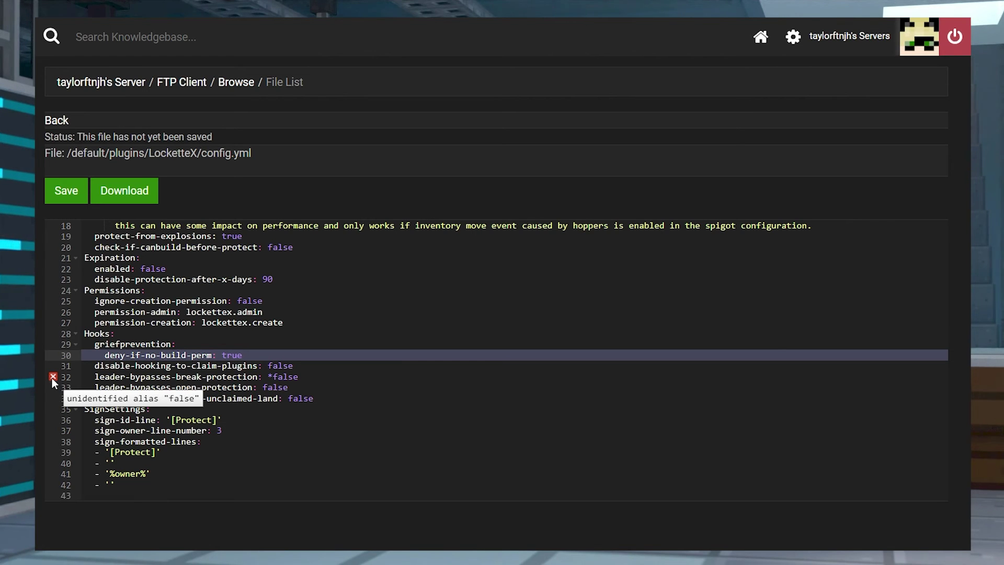
{"action": "left_click", "coordinate": [271, 377]}
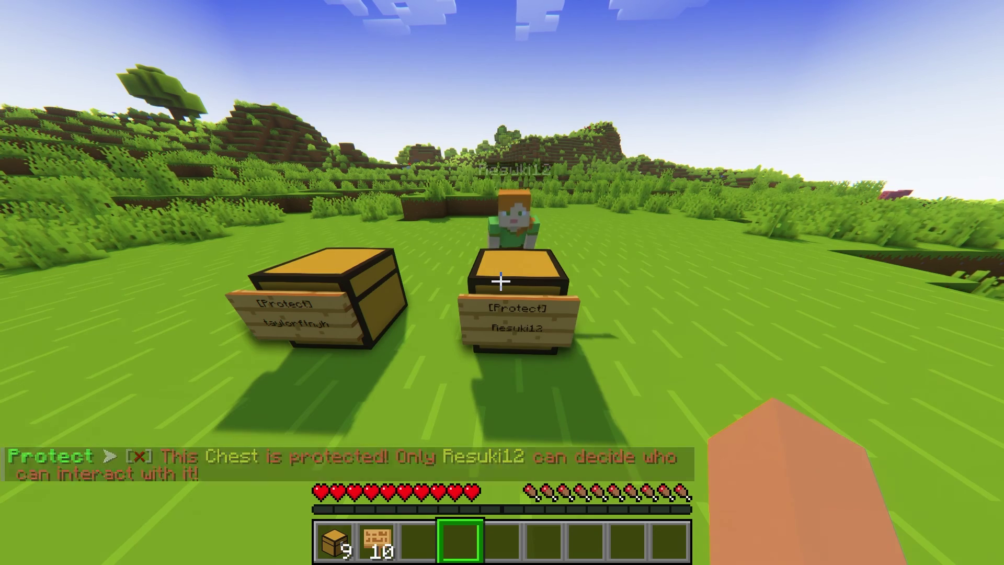
- In Minecraft, try to open the other player's [Protect] chest several times, and step back from it
{"action": "right_click", "coordinate": [501, 282]}
{"action": "right_click", "coordinate": [500, 281]}
{"action": "right_click", "coordinate": [501, 281]}
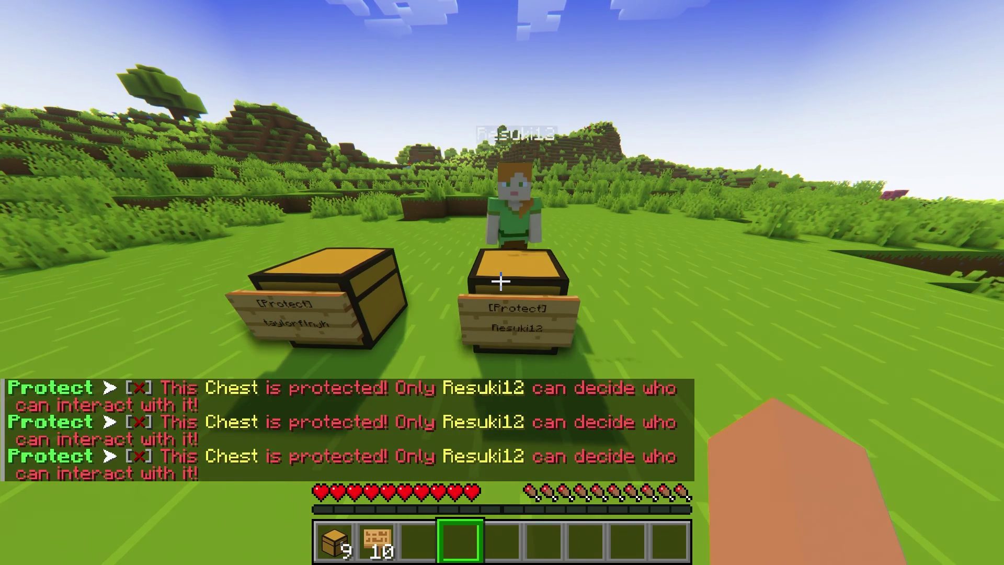
{"action": "key", "text": "s"}
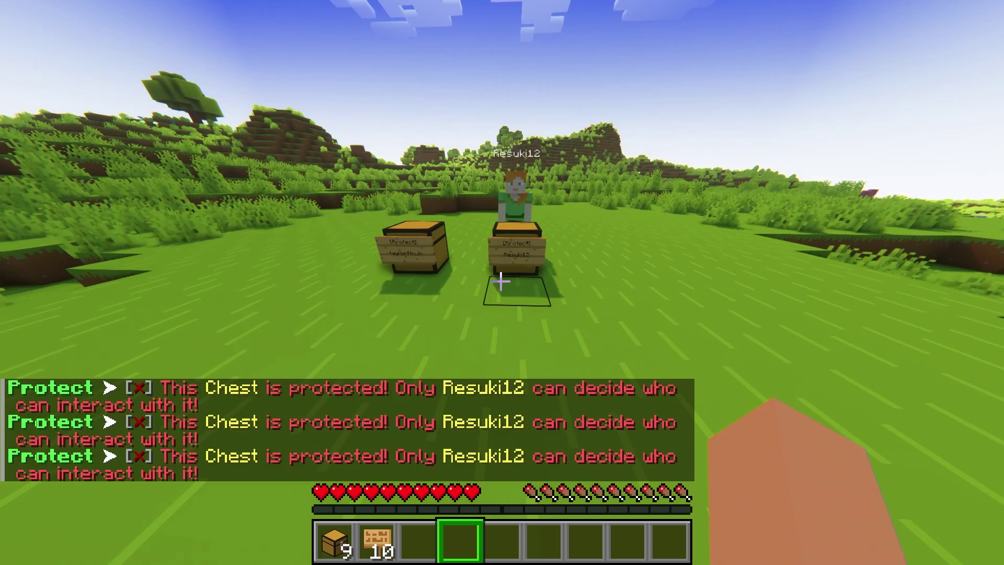